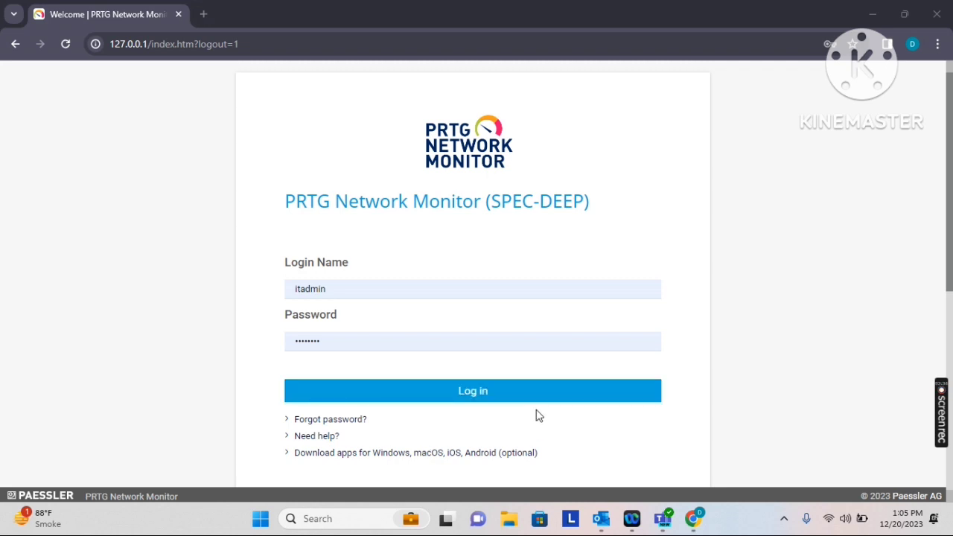
Sign in to PRTG and go to the Reports page listing Daily Reports and My All sensor reports
{"action": "left_click", "coordinate": [478, 397]}
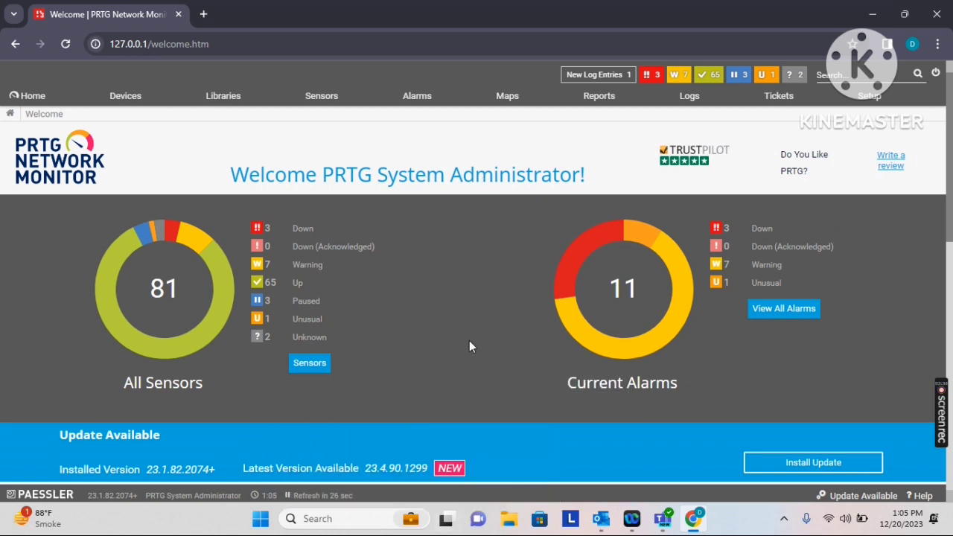
{"action": "mouse_move", "coordinate": [602, 101]}
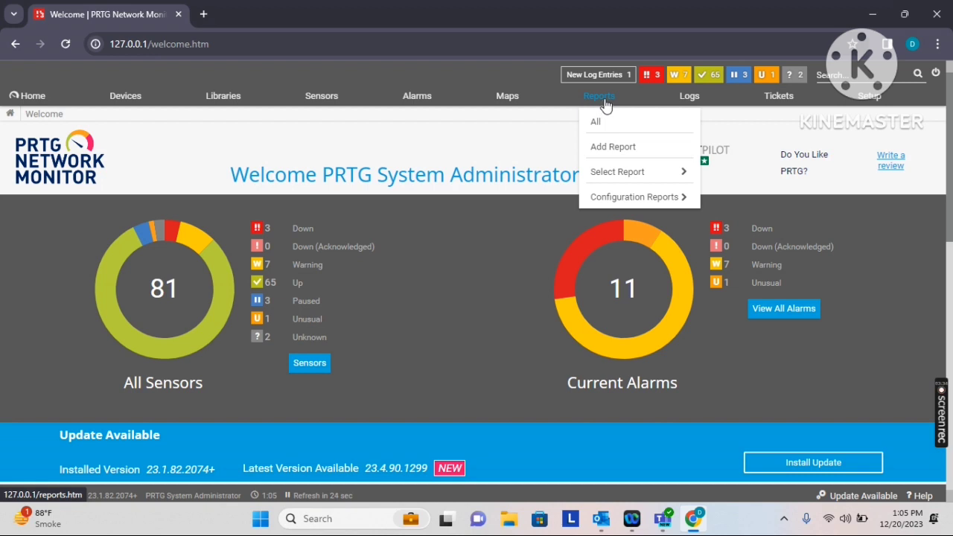
{"action": "left_click", "coordinate": [605, 100]}
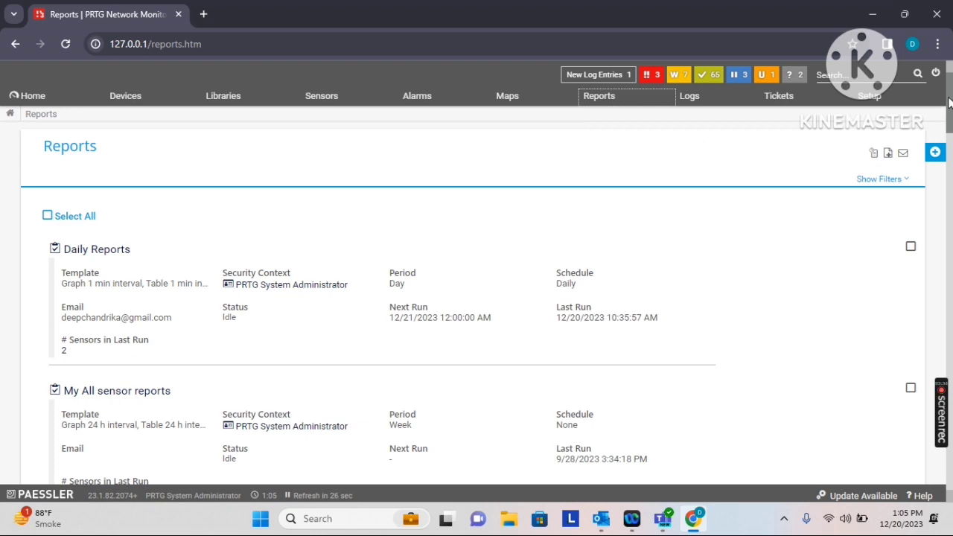
{"action": "left_click_drag", "start_coordinate": [950, 109], "coordinate": [951, 96]}
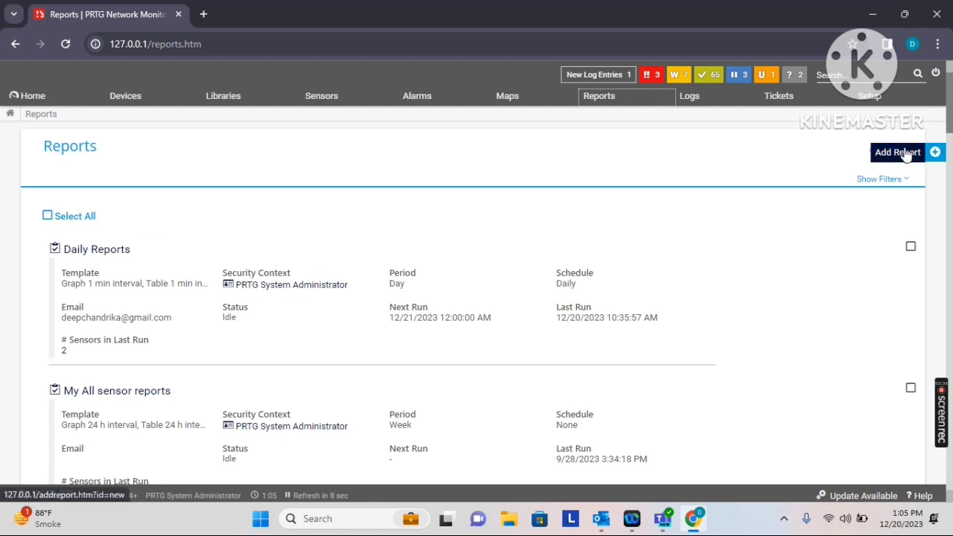
Start a new report and replace the default name with 'Weekly Reports'
{"action": "left_click", "coordinate": [907, 154]}
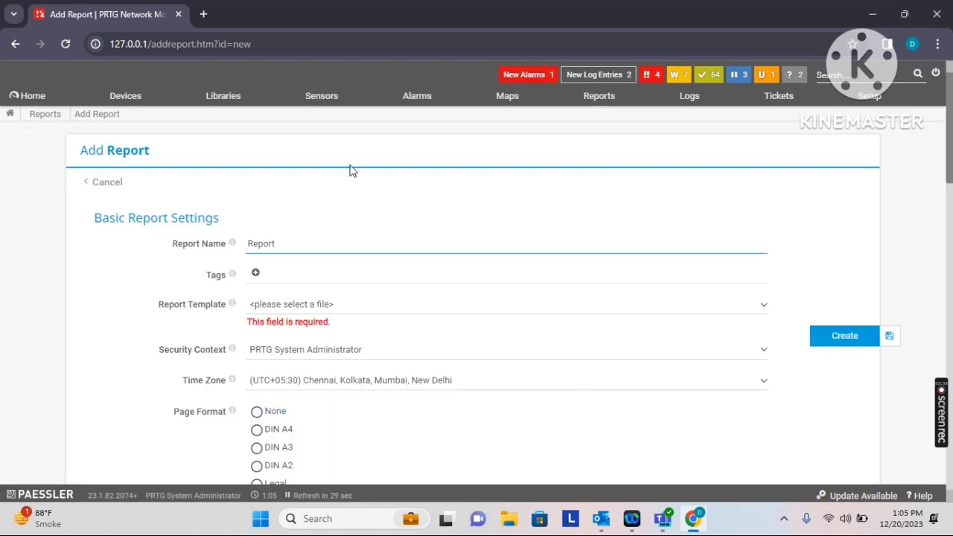
{"action": "left_click_drag", "start_coordinate": [318, 253], "coordinate": [200, 221]}
{"action": "type", "text": "Weekly Reports"}
Open the report's tag suggestions, then dismiss them without adding a tag
{"action": "scroll", "coordinate": [407, 216], "scroll_direction": "down", "scroll_amount": 1}
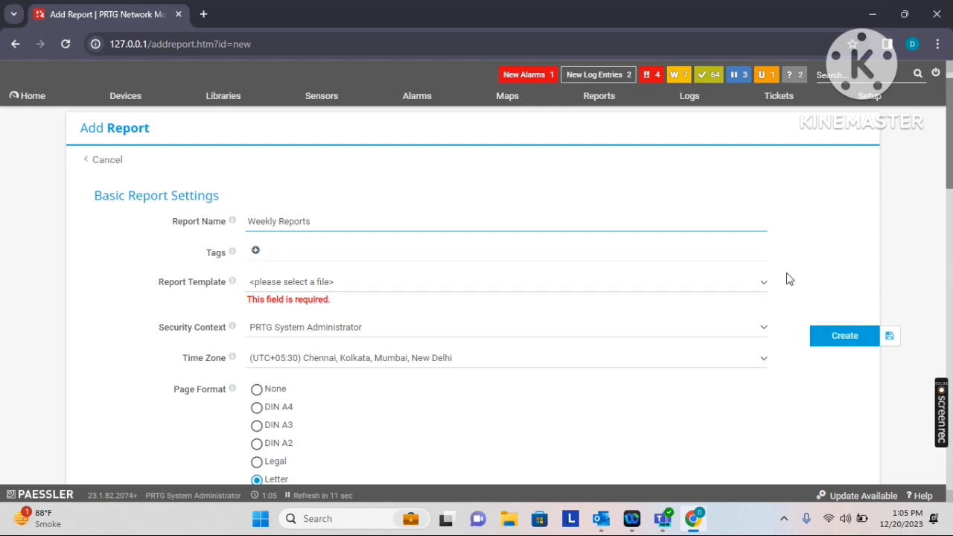
{"action": "left_click", "coordinate": [259, 253]}
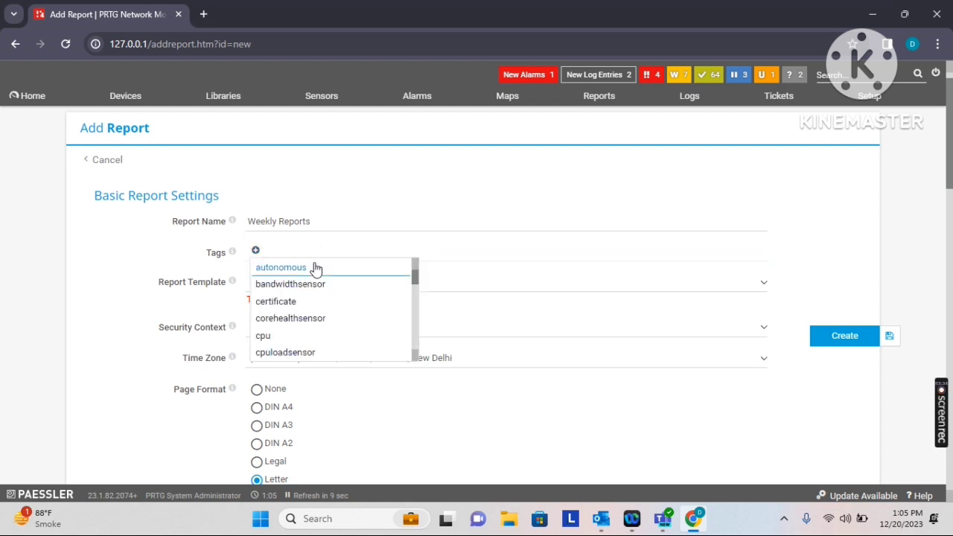
{"action": "left_click_drag", "start_coordinate": [416, 283], "coordinate": [420, 266]}
{"action": "left_click", "coordinate": [383, 249]}
{"action": "left_click", "coordinate": [679, 246]}
{"action": "left_click", "coordinate": [616, 271]}
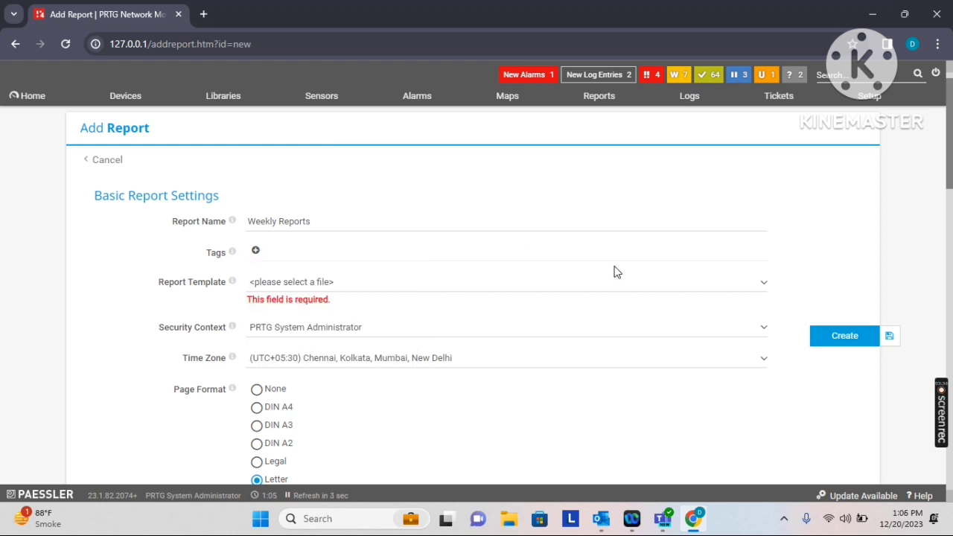
{"action": "scroll", "coordinate": [454, 309], "scroll_direction": "down", "scroll_amount": 1}
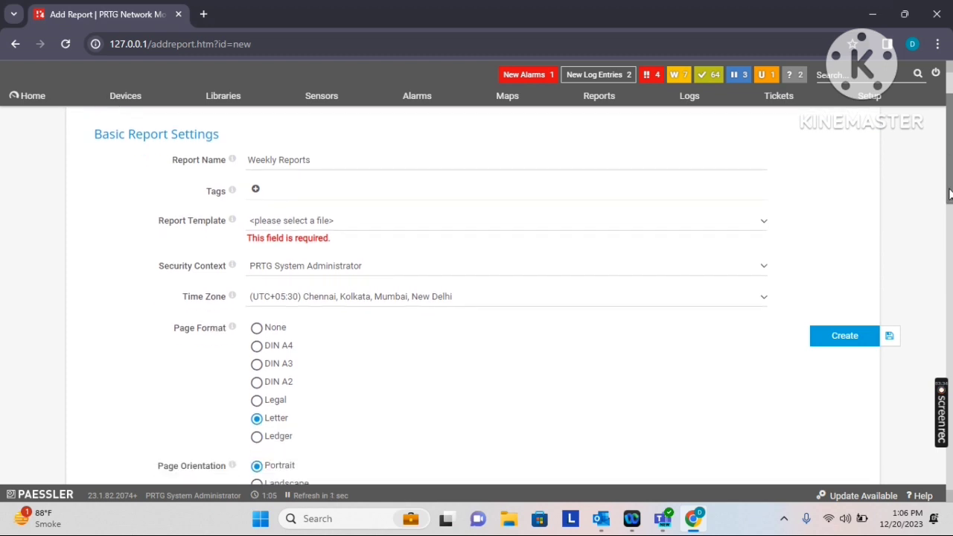
Choose the 'Graph 24 h interval, Table 24 h interval' report template
{"action": "left_click", "coordinate": [334, 224]}
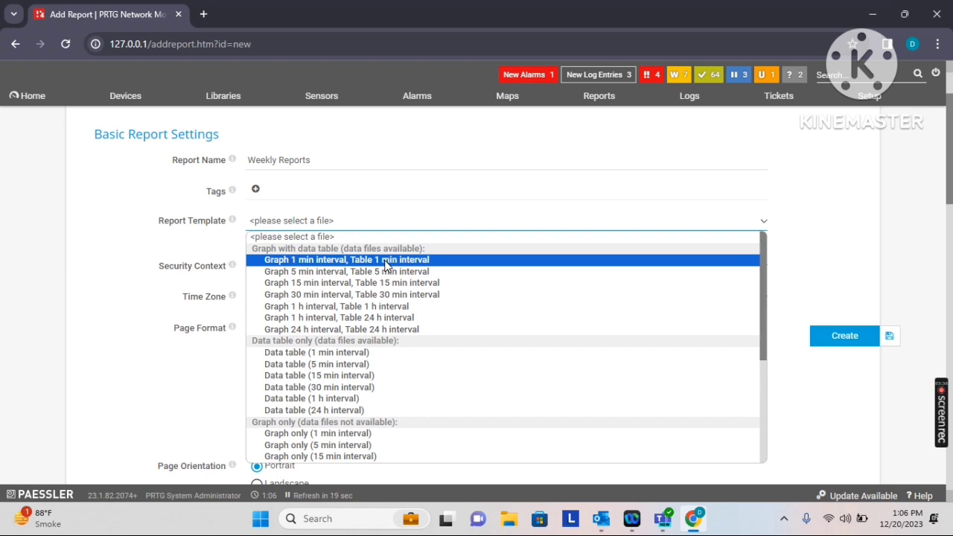
{"action": "left_click", "coordinate": [347, 336]}
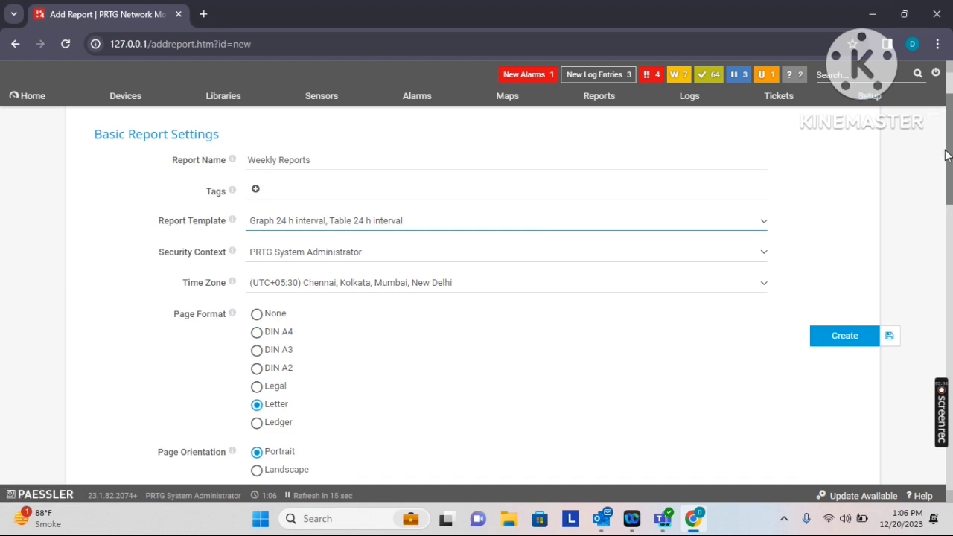
{"action": "left_click_drag", "start_coordinate": [946, 154], "coordinate": [949, 181]}
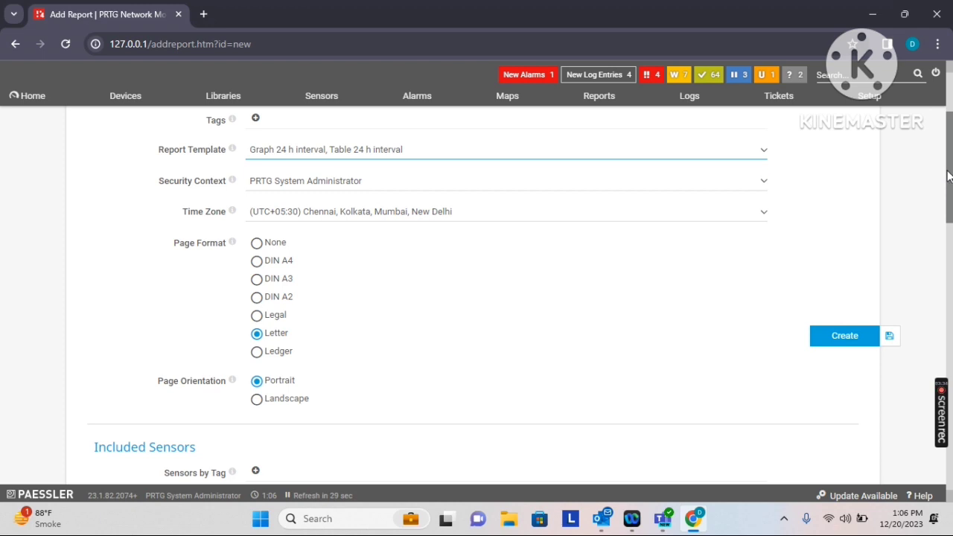
{"action": "left_click", "coordinate": [363, 189]}
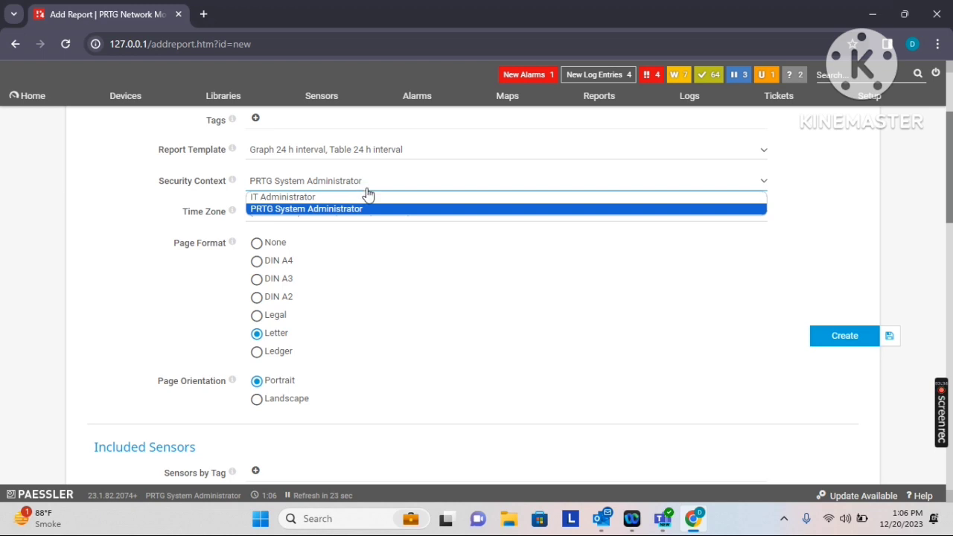
{"action": "scroll", "coordinate": [950, 187], "scroll_direction": "down", "scroll_amount": 1}
{"action": "scroll", "coordinate": [950, 187], "scroll_direction": "down", "scroll_amount": 1}
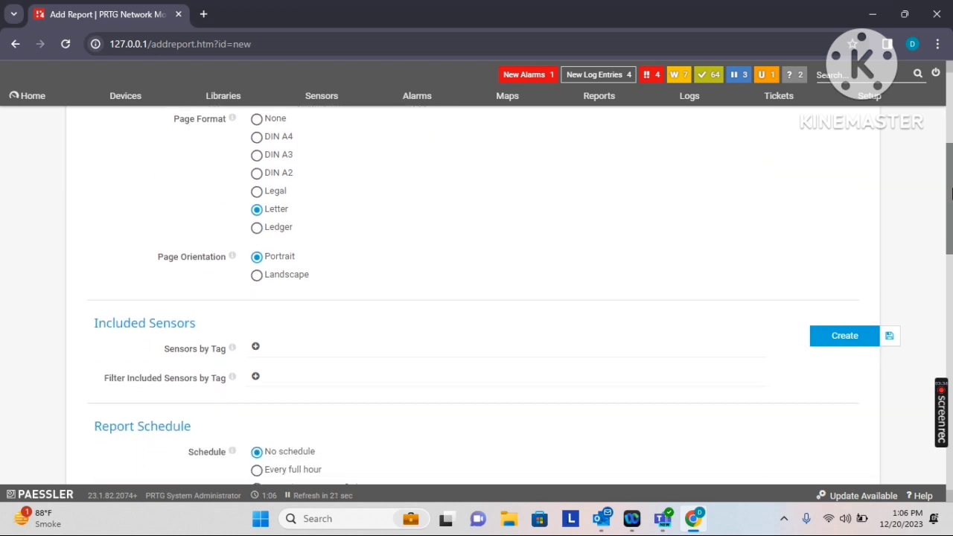
{"action": "scroll", "coordinate": [260, 323], "scroll_direction": "up", "scroll_amount": 1}
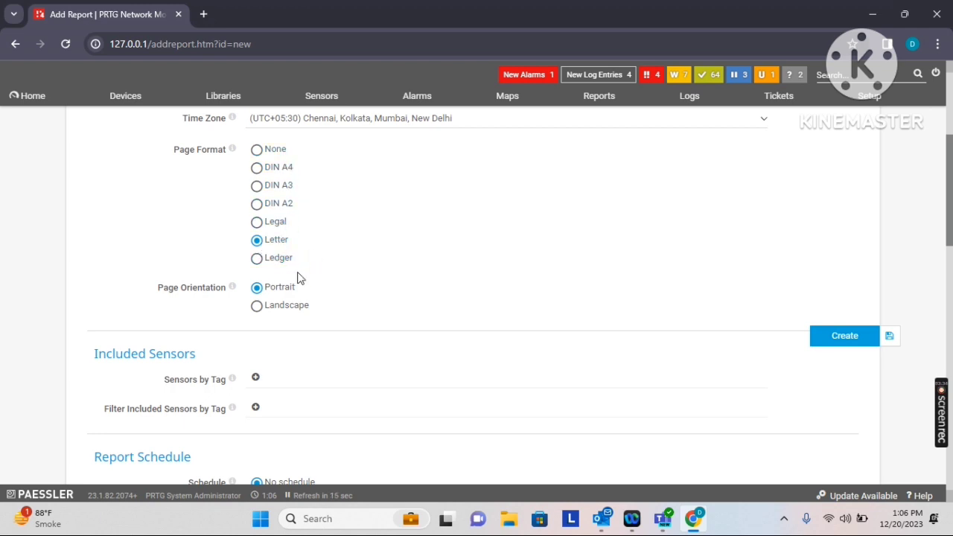
{"action": "scroll", "coordinate": [948, 216], "scroll_direction": "down", "scroll_amount": 1}
{"action": "left_click_drag", "start_coordinate": [947, 216], "coordinate": [947, 249]}
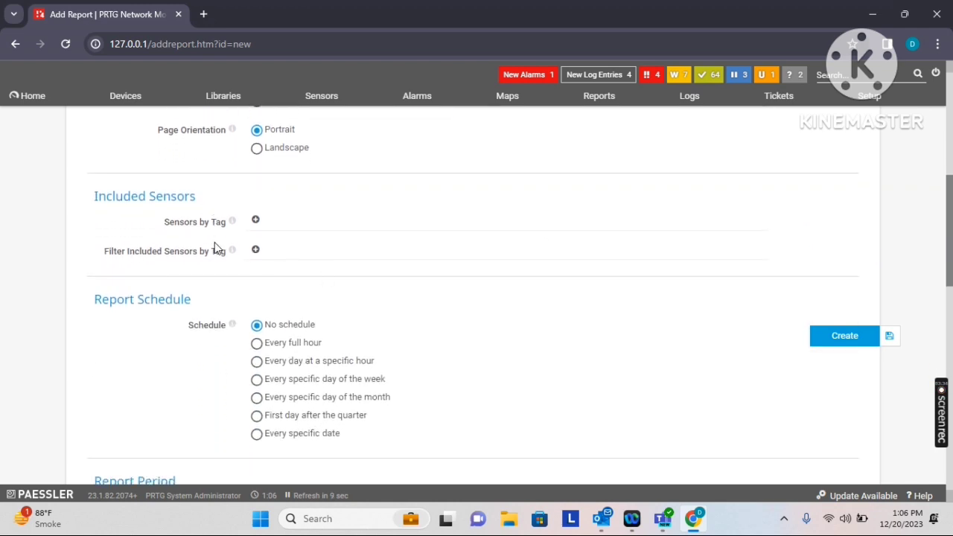
{"action": "left_click", "coordinate": [257, 252]}
{"action": "left_click", "coordinate": [359, 272]}
{"action": "left_click_drag", "start_coordinate": [949, 213], "coordinate": [951, 259]}
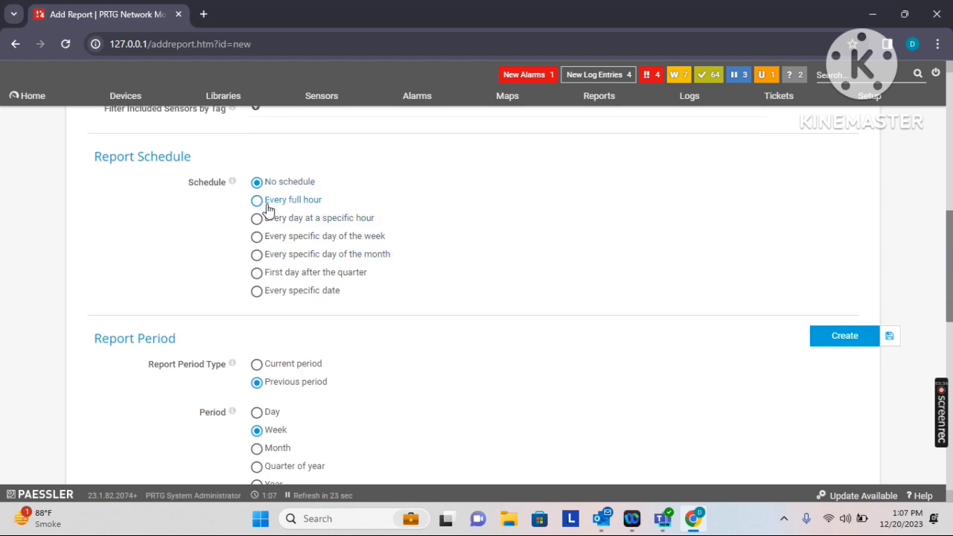
Try each Report Schedule option, settling on 'Every specific day of the week'
{"action": "left_click", "coordinate": [262, 203]}
{"action": "left_click", "coordinate": [258, 223]}
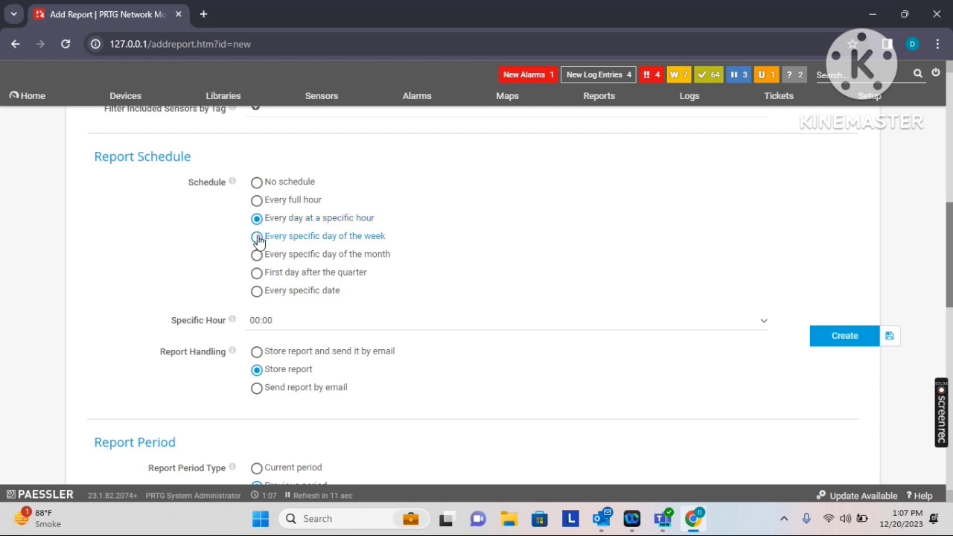
{"action": "left_click", "coordinate": [258, 238]}
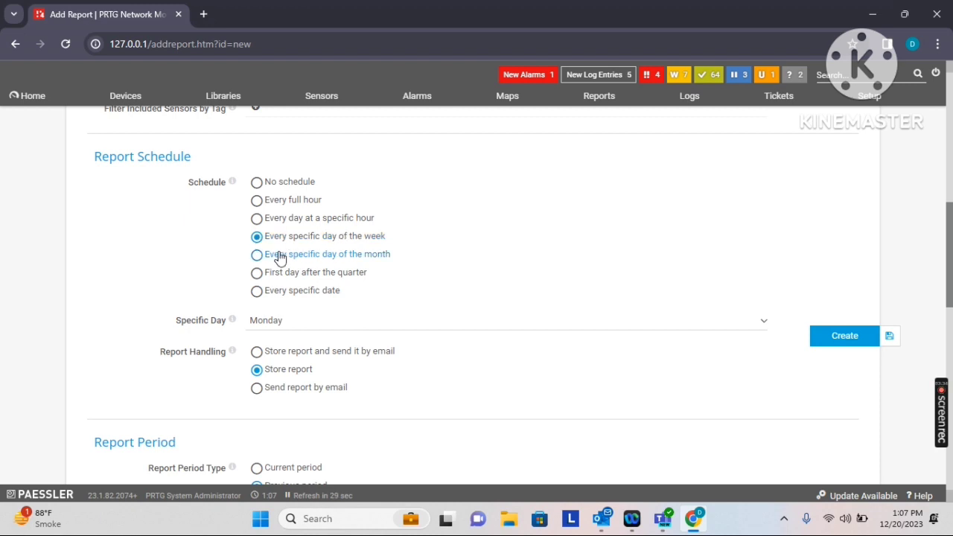
{"action": "left_click", "coordinate": [277, 258]}
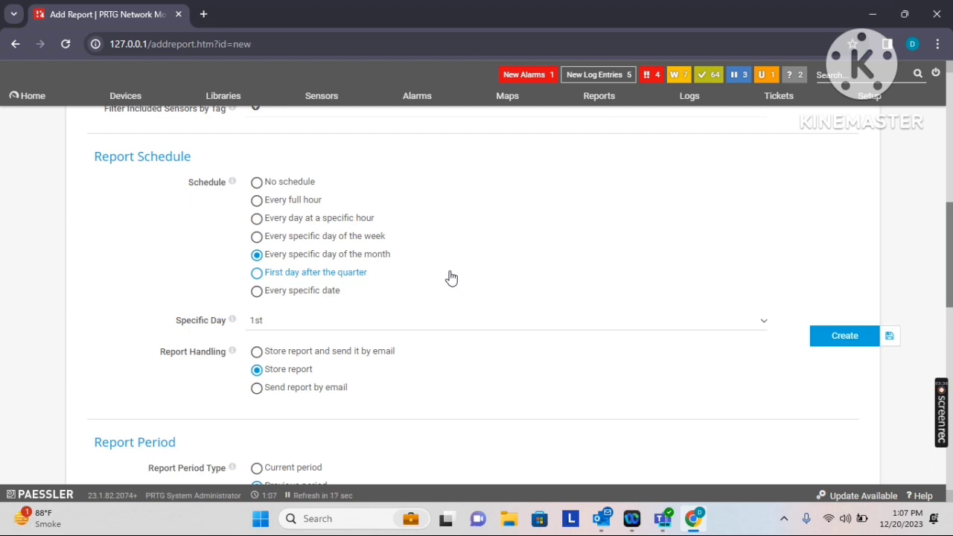
{"action": "left_click", "coordinate": [281, 272]}
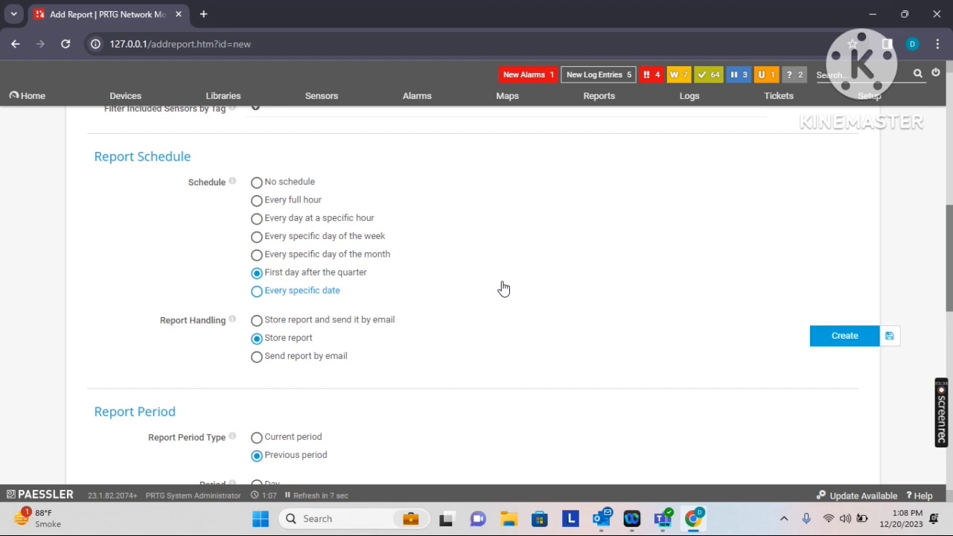
{"action": "left_click", "coordinate": [287, 292]}
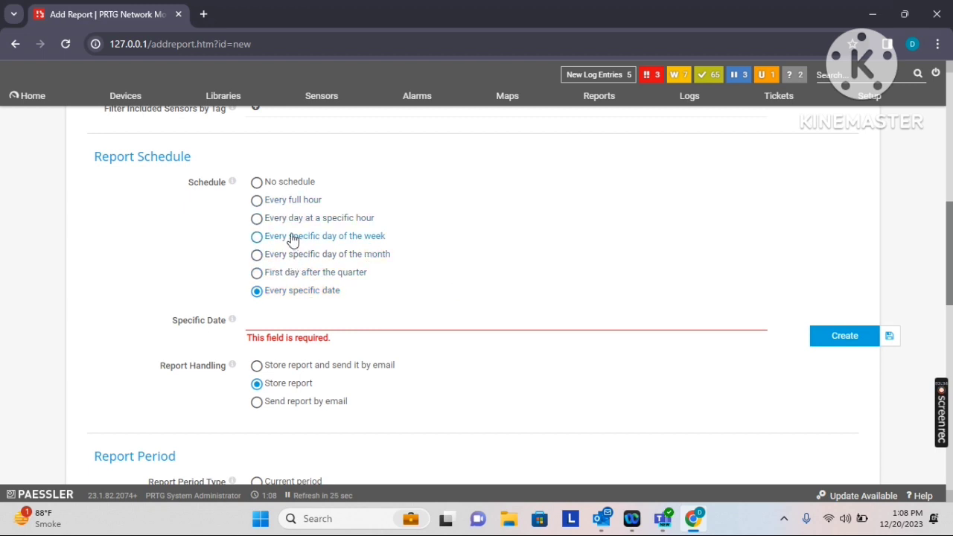
{"action": "left_click", "coordinate": [292, 236]}
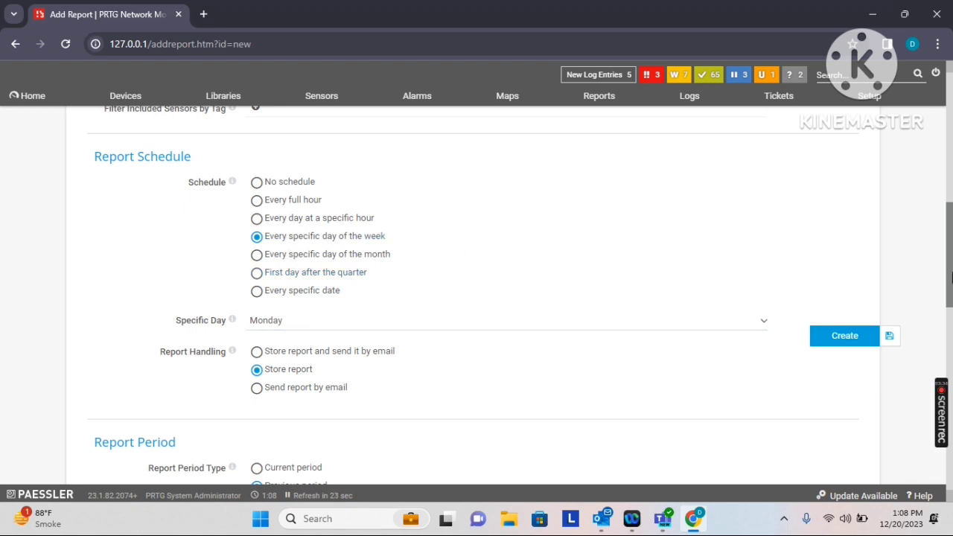
{"action": "left_click_drag", "start_coordinate": [952, 259], "coordinate": [952, 278]}
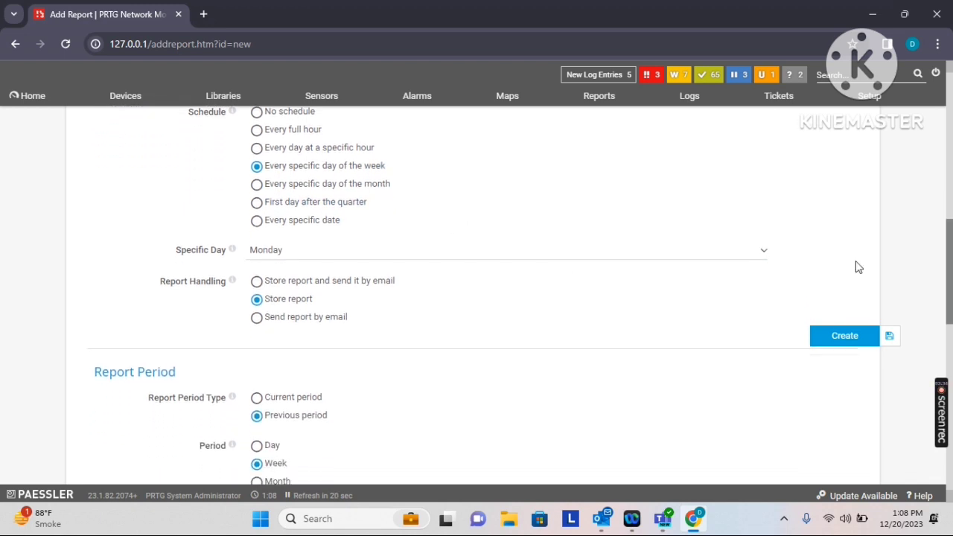
Keep Monday as the specific day for the weekly schedule
{"action": "left_click", "coordinate": [366, 257]}
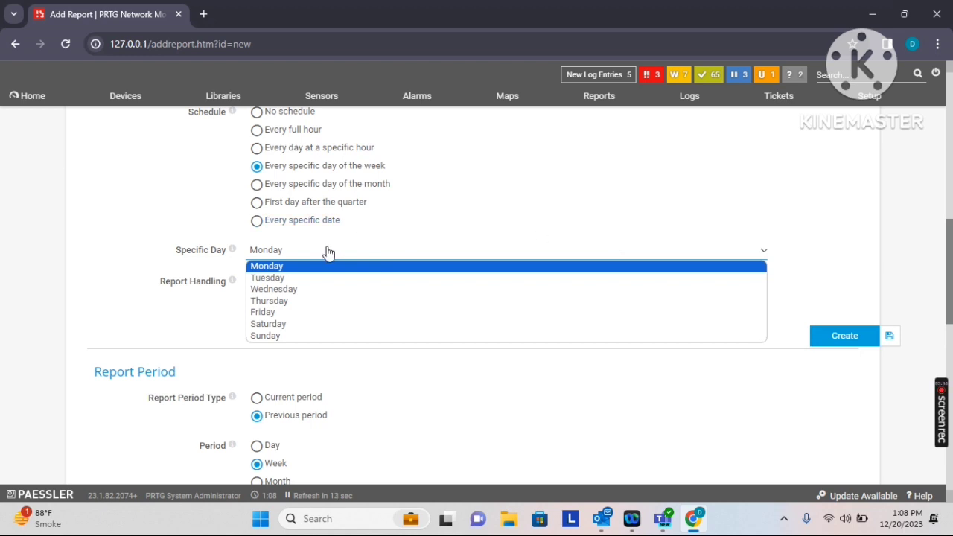
{"action": "left_click", "coordinate": [931, 257]}
{"action": "left_click_drag", "start_coordinate": [947, 252], "coordinate": [947, 275]}
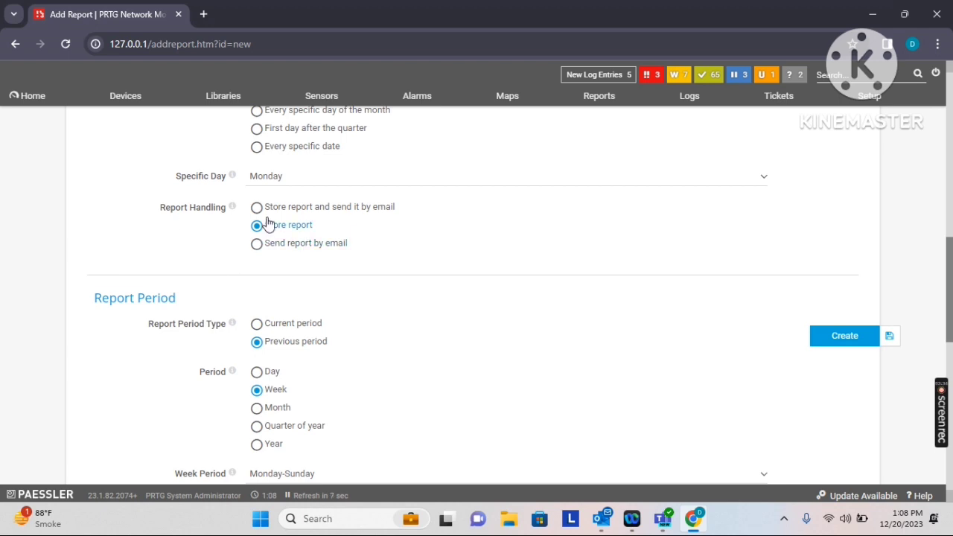
Try the Report Handling options, ending on 'Send report by email'
{"action": "left_click", "coordinate": [289, 208]}
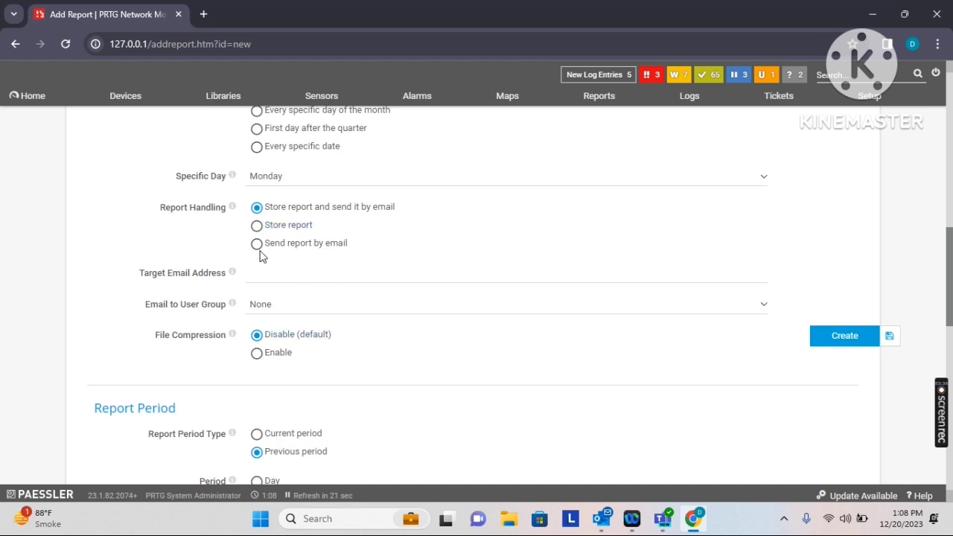
{"action": "left_click", "coordinate": [260, 226]}
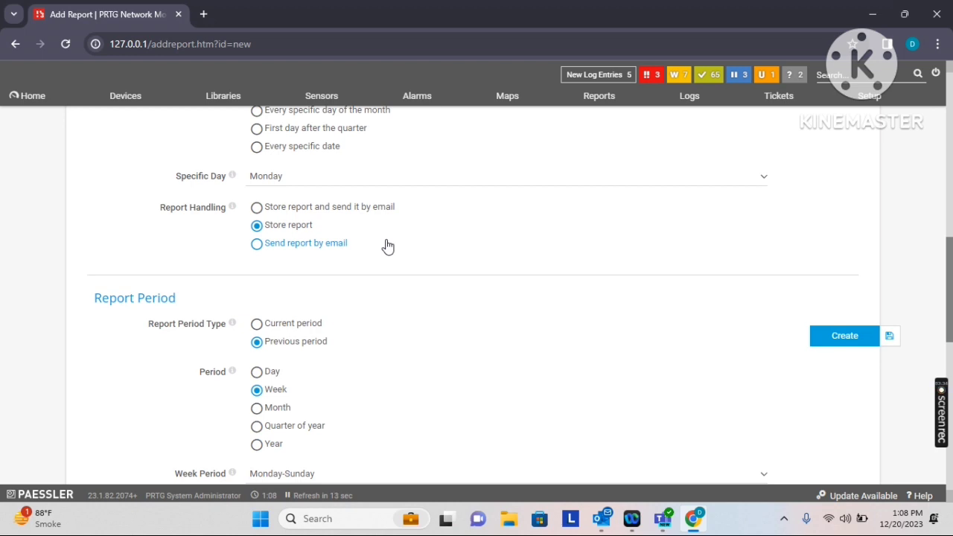
{"action": "left_click", "coordinate": [298, 246]}
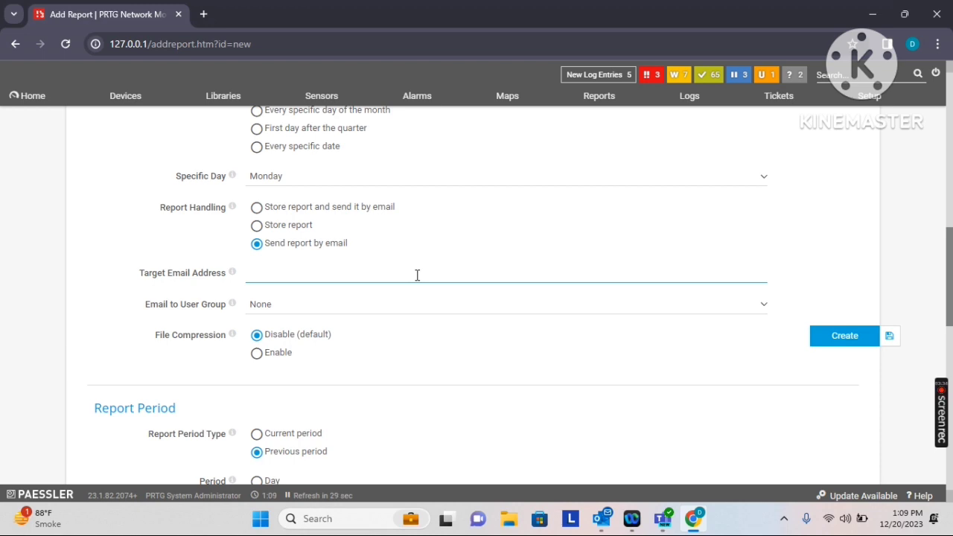
Set report handling to store and email, entering the target email address
{"action": "left_click", "coordinate": [277, 208]}
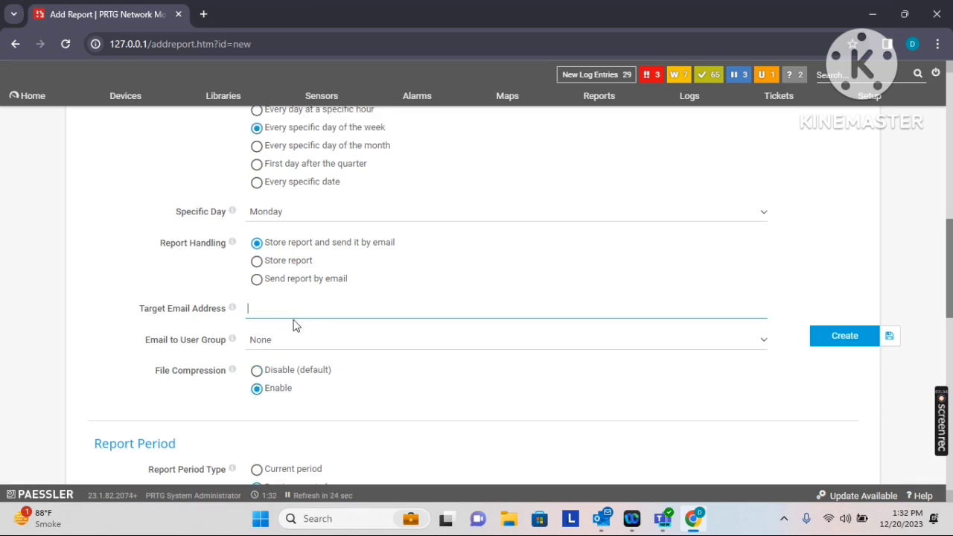
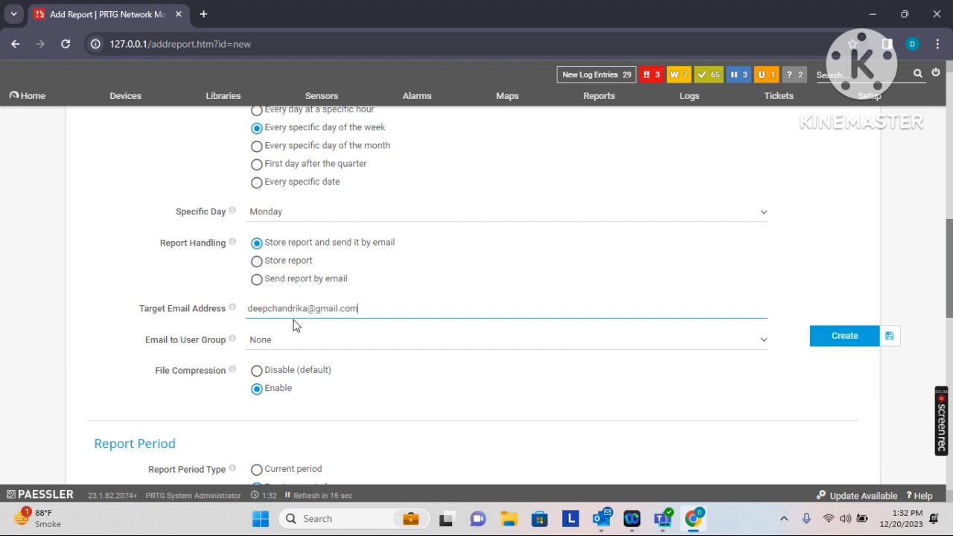
{"action": "left_click_drag", "start_coordinate": [950, 246], "coordinate": [950, 262]}
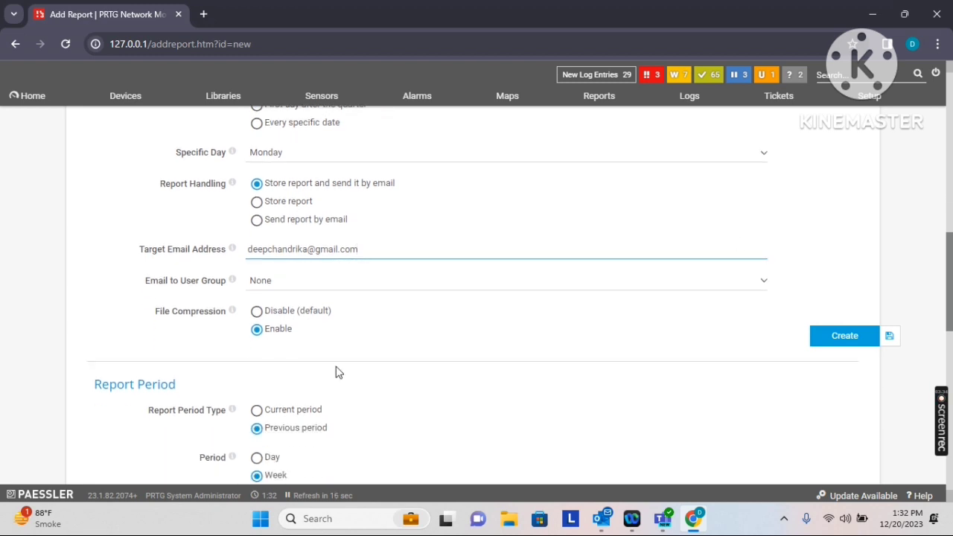
Leave Email to User Group as None and enable file compression
{"action": "left_click", "coordinate": [284, 289]}
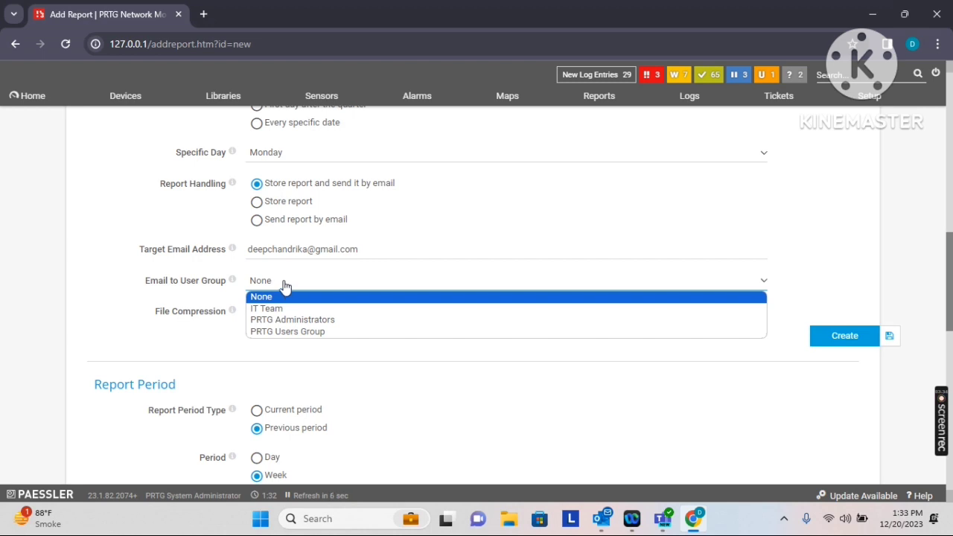
{"action": "left_click", "coordinate": [283, 295]}
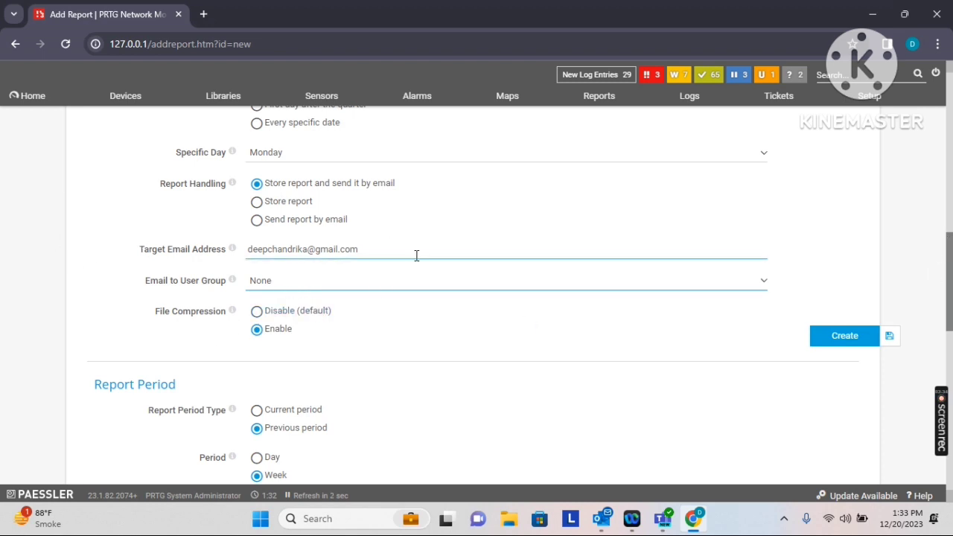
{"action": "scroll", "coordinate": [952, 277], "scroll_direction": "down", "scroll_amount": 1}
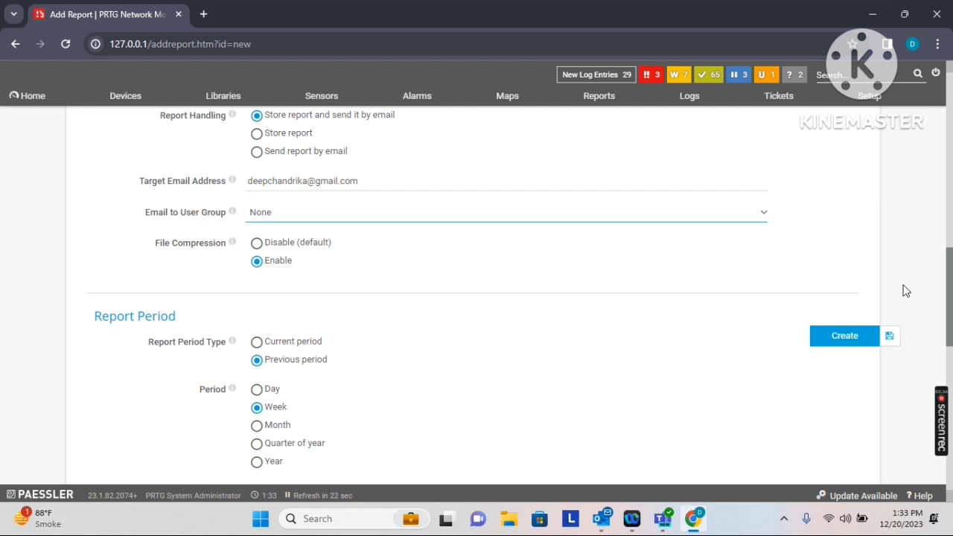
{"action": "left_click_drag", "start_coordinate": [949, 280], "coordinate": [951, 298]}
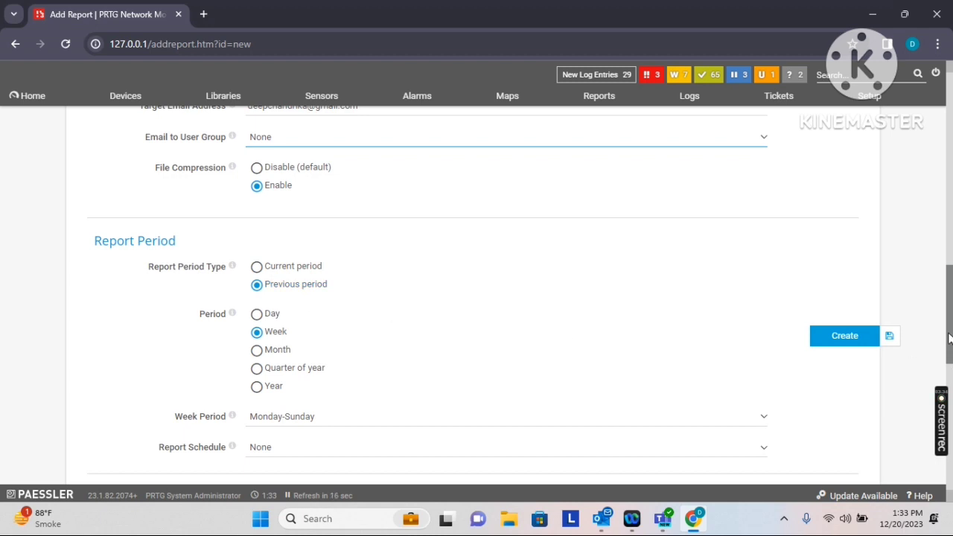
{"action": "scroll", "coordinate": [951, 339], "scroll_direction": "down", "scroll_amount": 4}
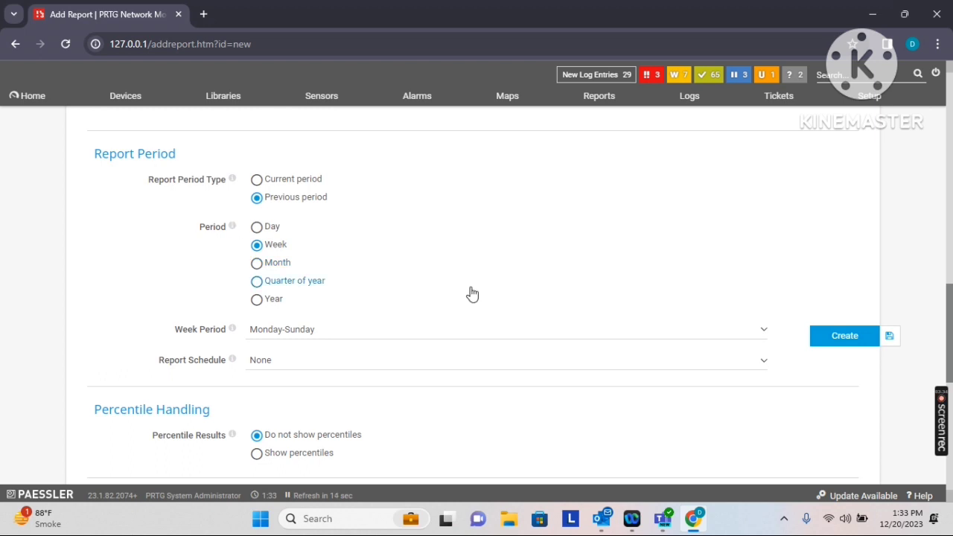
{"action": "left_click_drag", "start_coordinate": [951, 312], "coordinate": [950, 342]}
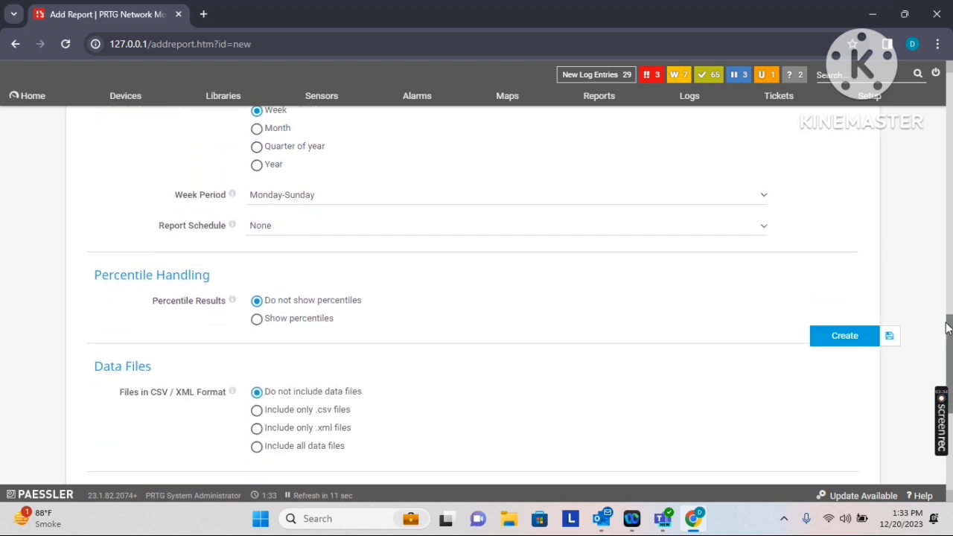
{"action": "left_click", "coordinate": [328, 204]}
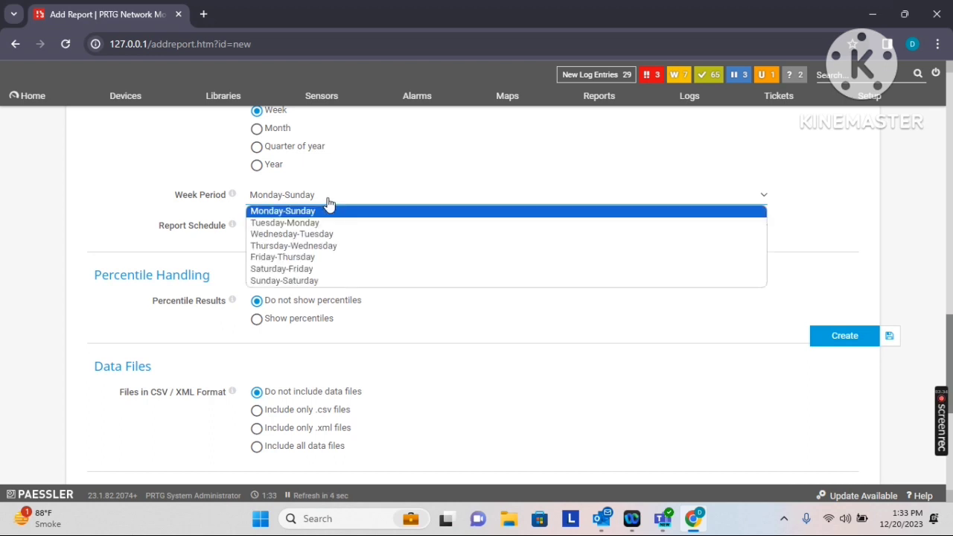
{"action": "key", "text": "Escape"}
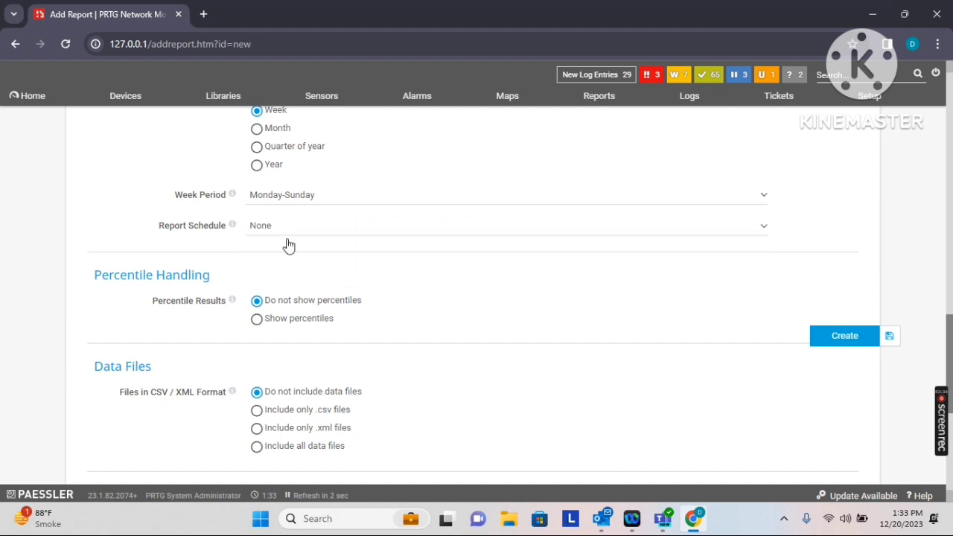
{"action": "left_click", "coordinate": [277, 232]}
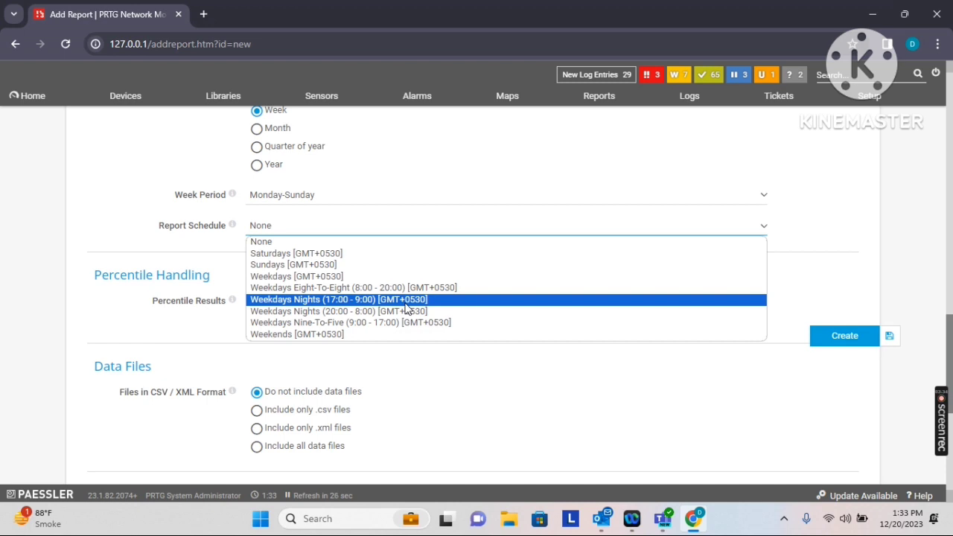
{"action": "key", "text": "Escape"}
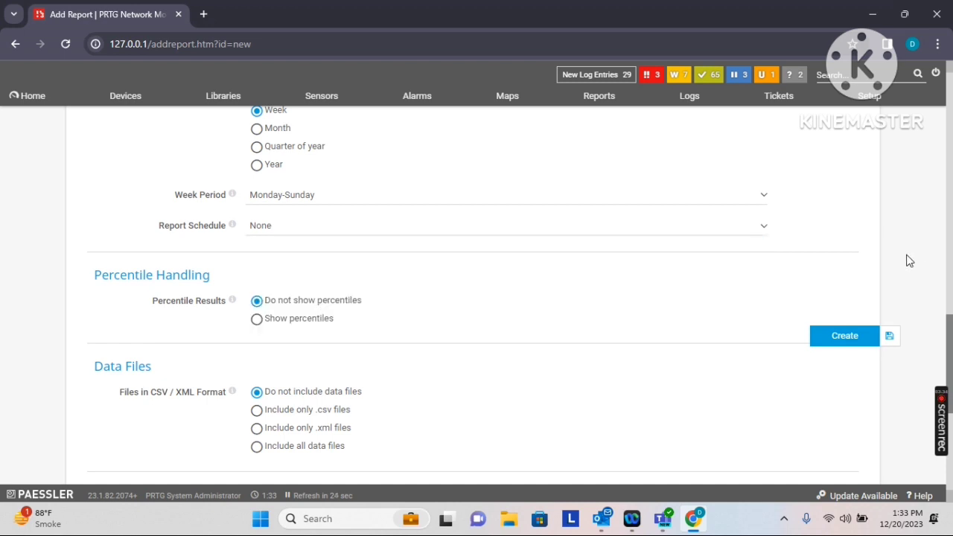
{"action": "left_click_drag", "start_coordinate": [949, 335], "coordinate": [951, 376]}
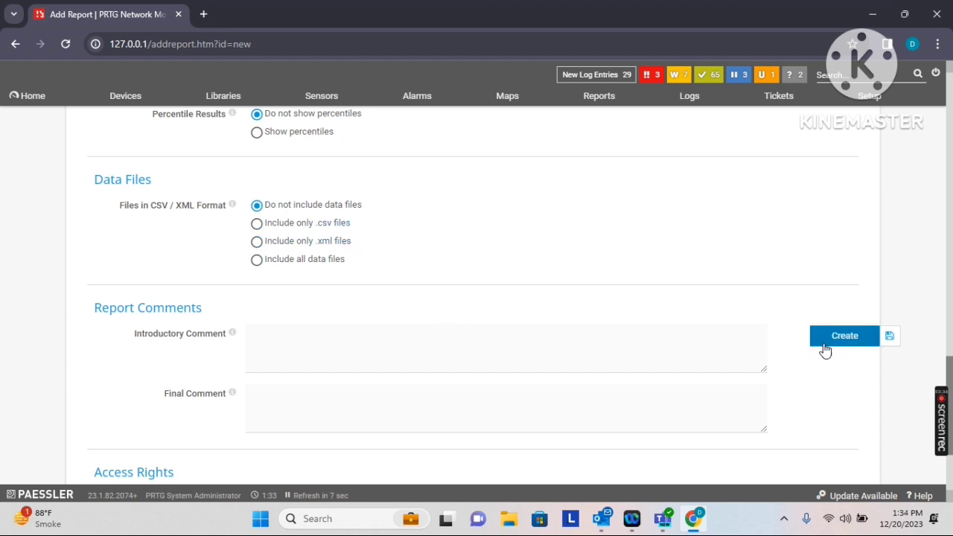
Scroll to Access Rights and pick the access level for PRTG Users Group
{"action": "scroll", "coordinate": [341, 249], "scroll_direction": "down", "scroll_amount": 2}
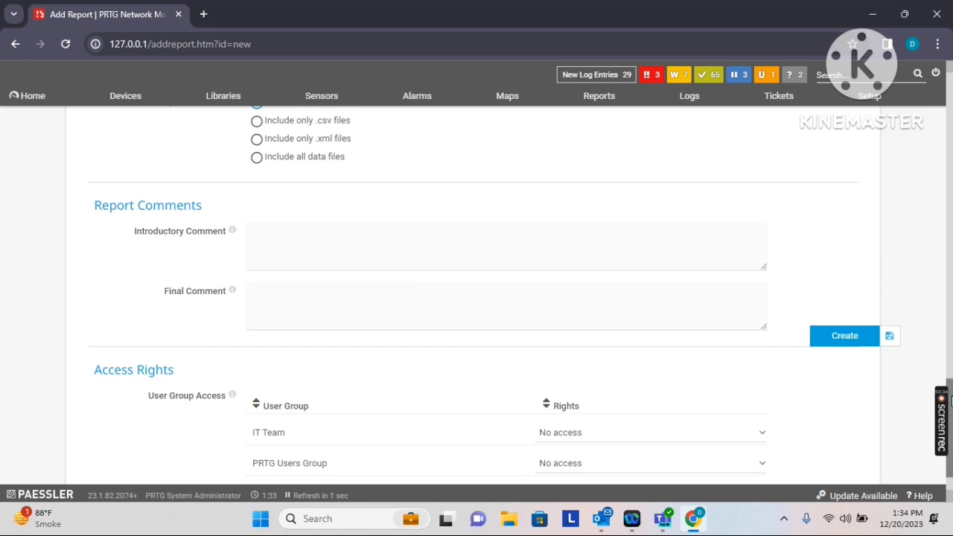
{"action": "scroll", "coordinate": [951, 400], "scroll_direction": "down", "scroll_amount": 1}
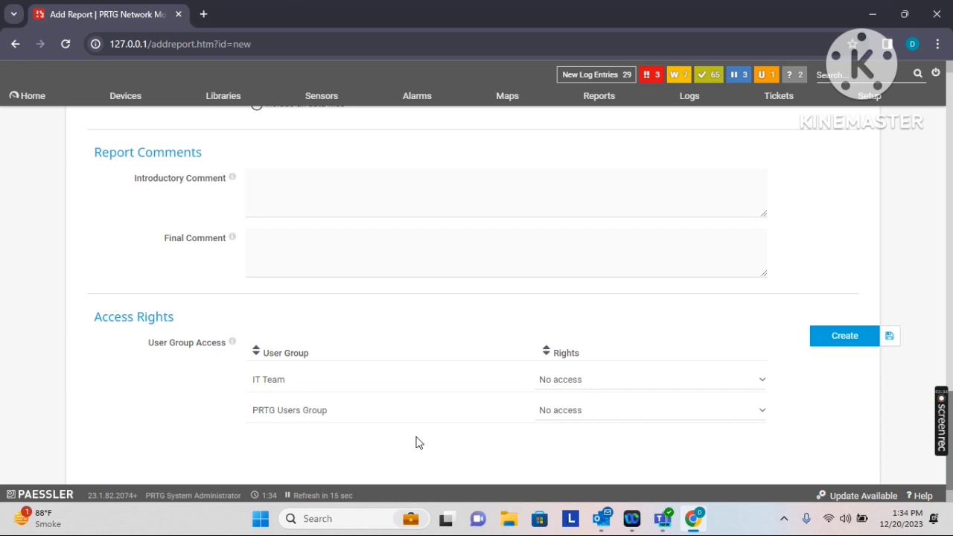
{"action": "left_click", "coordinate": [600, 414]}
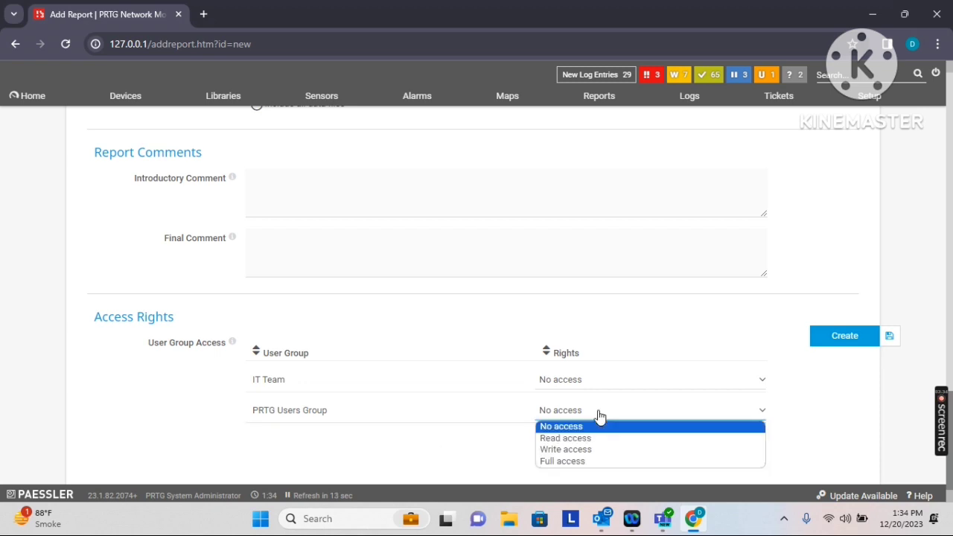
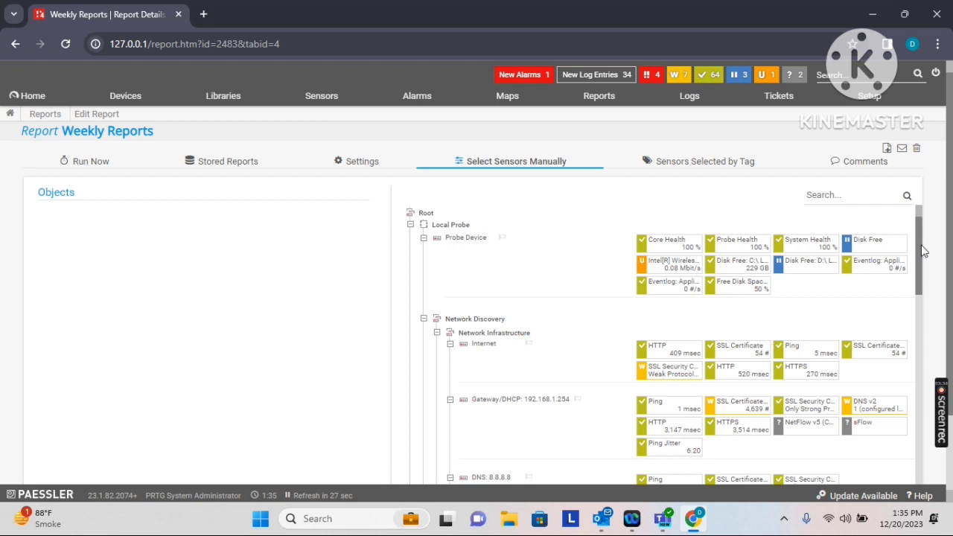
Drag the Security devices group into the Weekly Reports Objects panel
{"action": "left_click_drag", "start_coordinate": [922, 251], "coordinate": [927, 263]}
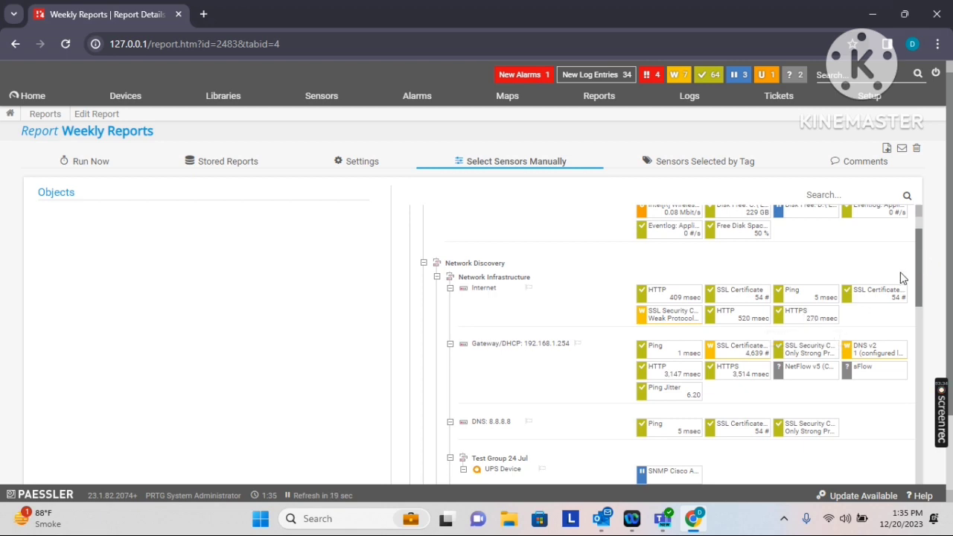
{"action": "left_click_drag", "start_coordinate": [919, 276], "coordinate": [921, 383]}
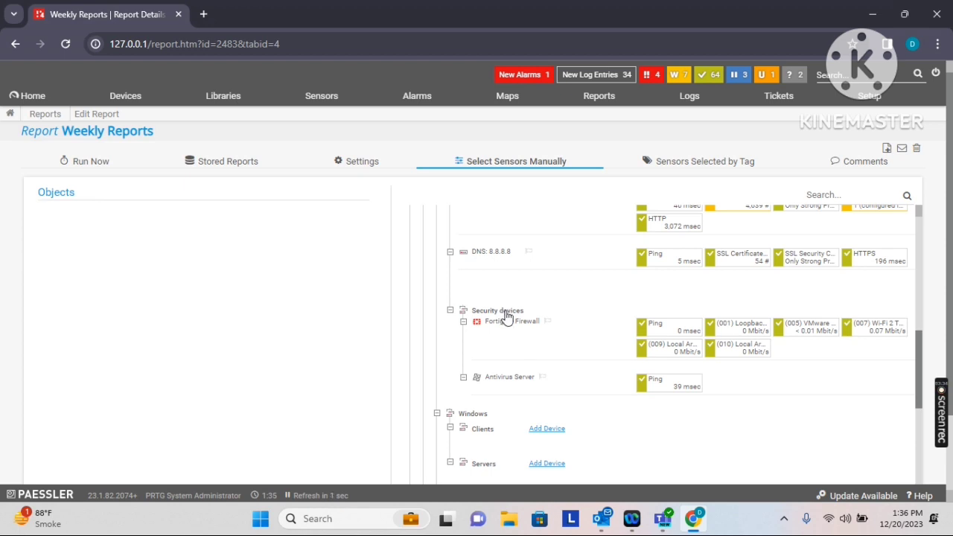
{"action": "left_click_drag", "start_coordinate": [505, 316], "coordinate": [30, 231]}
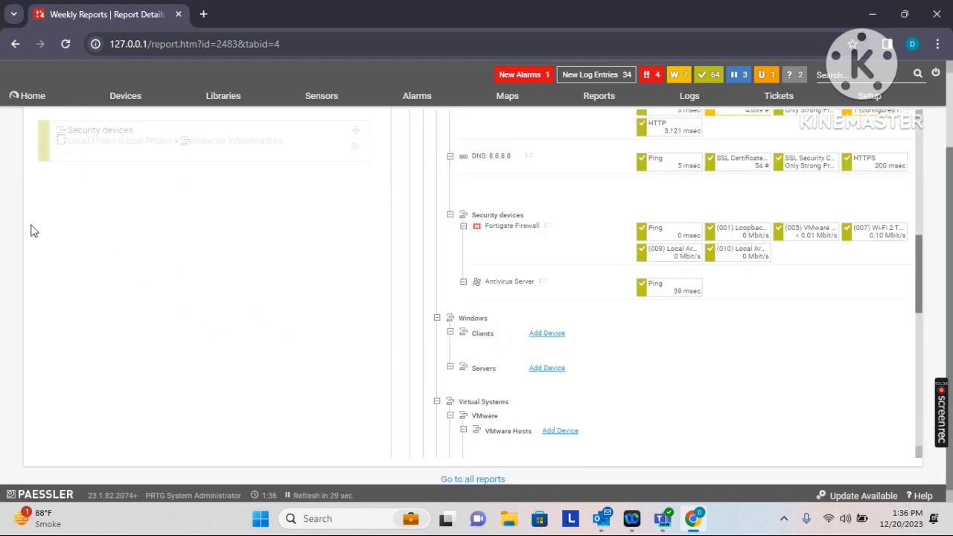
{"action": "scroll", "coordinate": [950, 281], "scroll_direction": "up", "scroll_amount": 1}
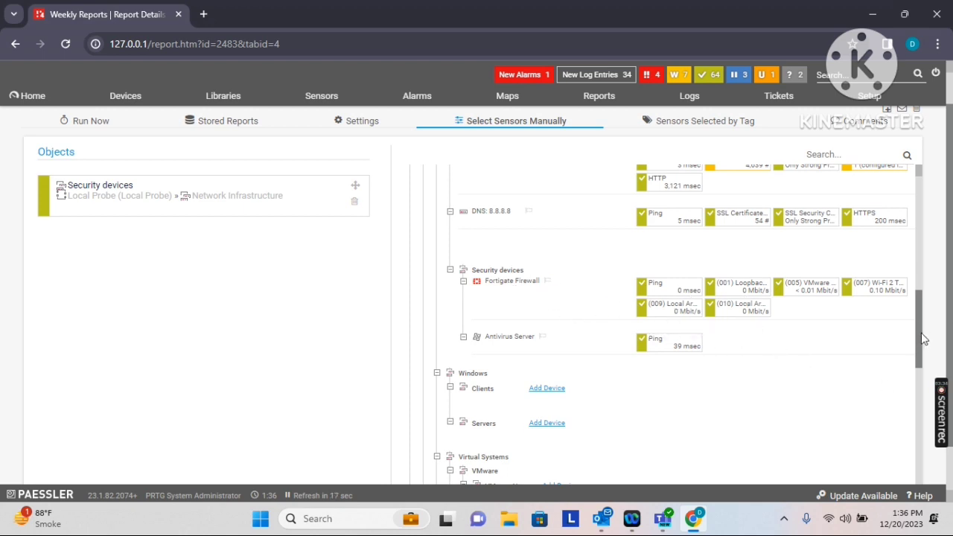
Add the DNS: 8.8.8.8 device to the report's objects
{"action": "left_click_drag", "start_coordinate": [922, 336], "coordinate": [929, 247]}
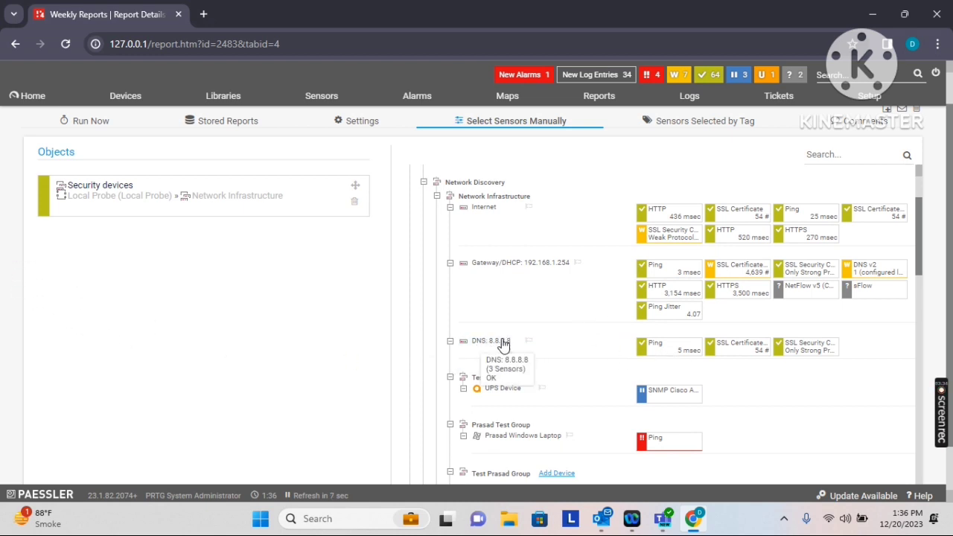
{"action": "left_click_drag", "start_coordinate": [500, 343], "coordinate": [26, 268]}
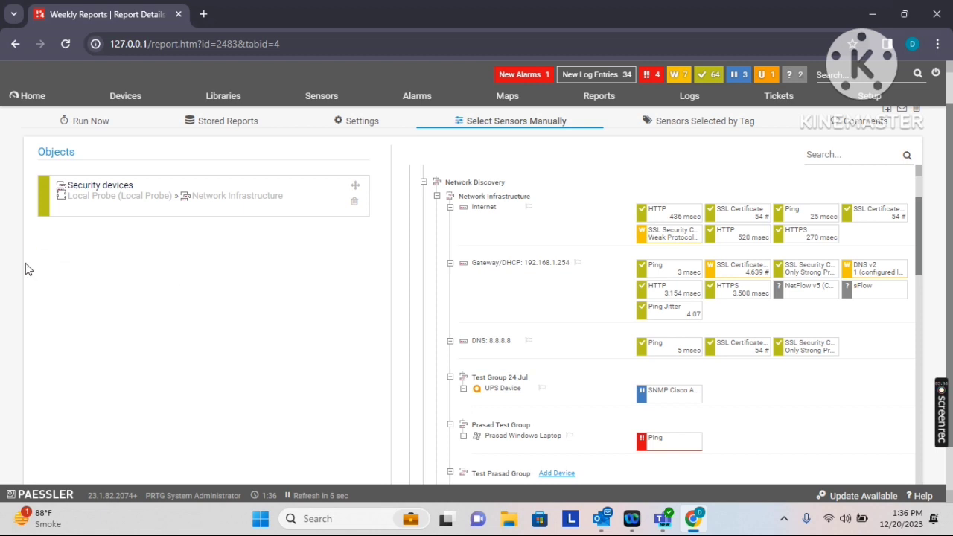
{"action": "left_click_drag", "start_coordinate": [500, 344], "coordinate": [65, 168]}
{"action": "scroll", "coordinate": [477, 298], "scroll_direction": "down", "scroll_amount": 1}
{"action": "scroll", "coordinate": [922, 188], "scroll_direction": "up", "scroll_amount": 2}
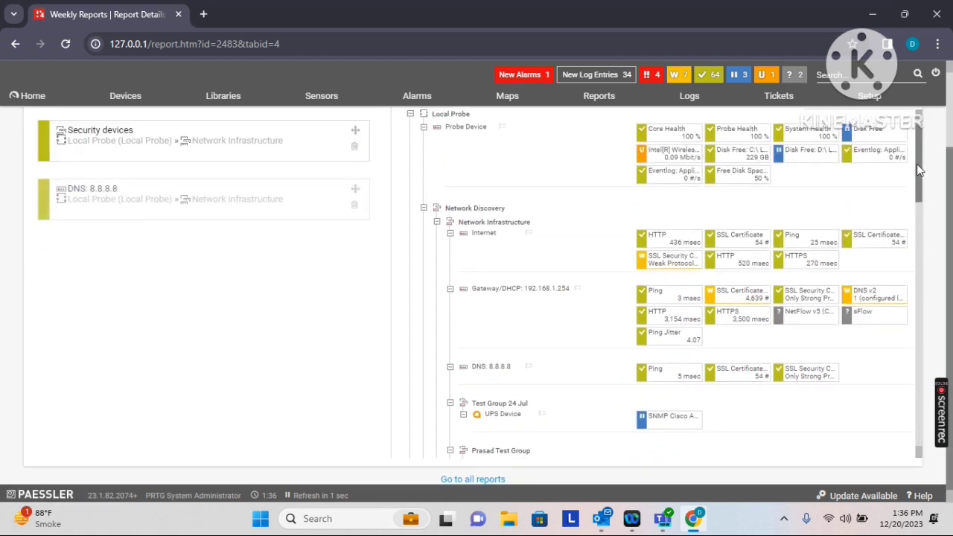
{"action": "scroll", "coordinate": [950, 242], "scroll_direction": "up", "scroll_amount": 1}
{"action": "scroll", "coordinate": [949, 242], "scroll_direction": "up", "scroll_amount": 1}
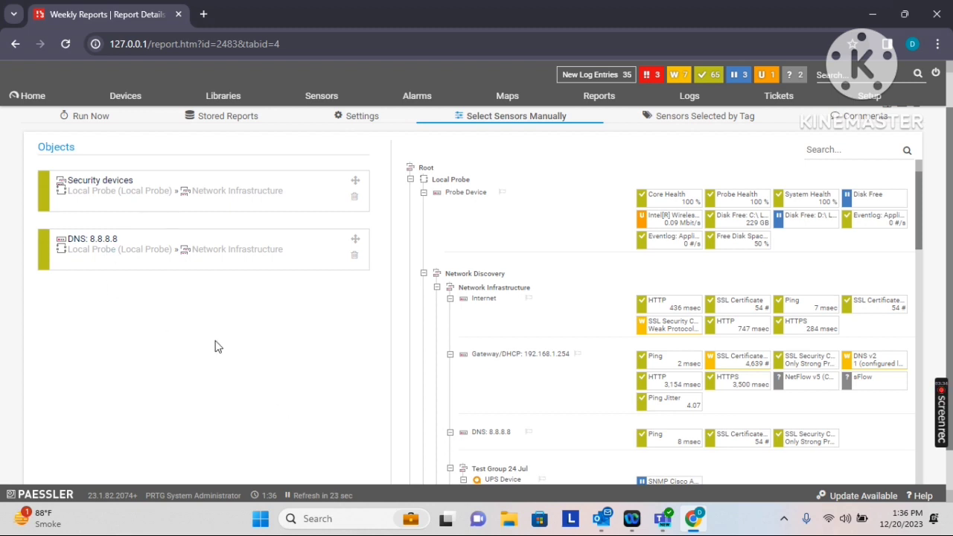
{"action": "scroll", "coordinate": [950, 240], "scroll_direction": "up", "scroll_amount": 1}
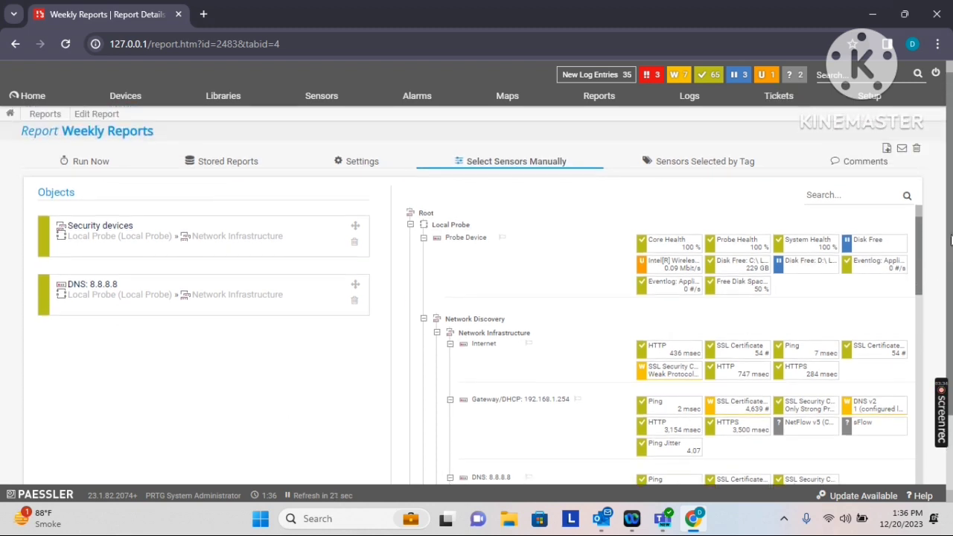
Show the Weekly Reports run settings: custom range 2023-12-13 to 2023-12-20, HTML output
{"action": "left_click", "coordinate": [88, 165]}
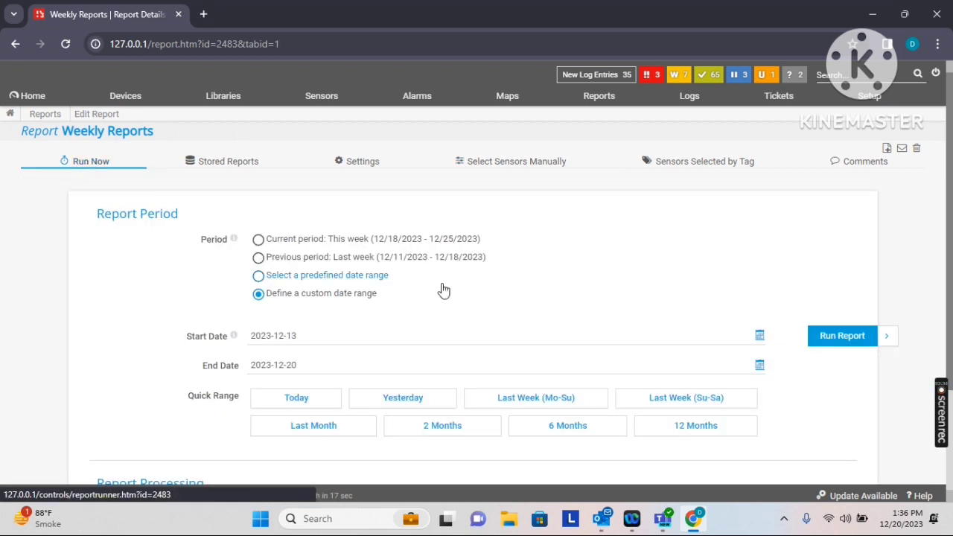
{"action": "left_click_drag", "start_coordinate": [949, 250], "coordinate": [950, 320]}
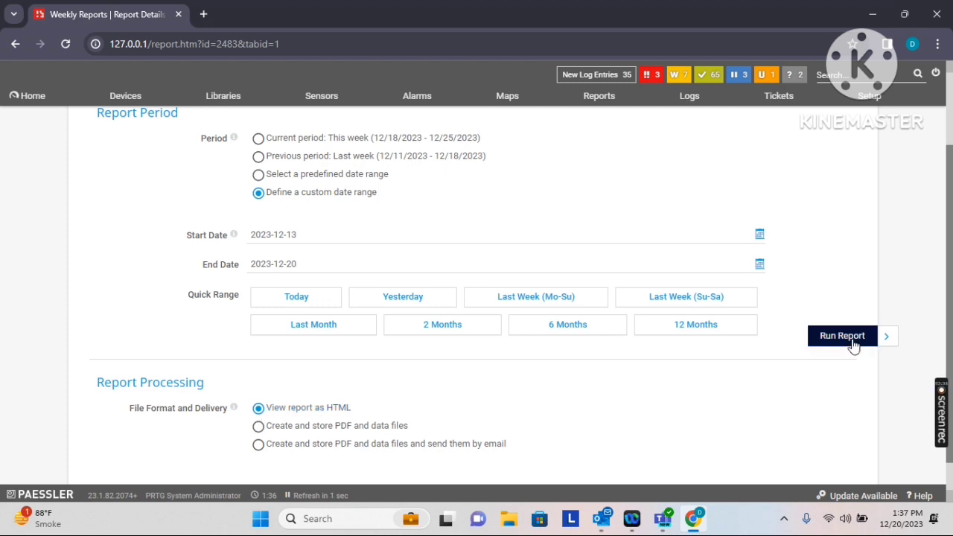
{"action": "left_click_drag", "start_coordinate": [952, 298], "coordinate": [952, 337]}
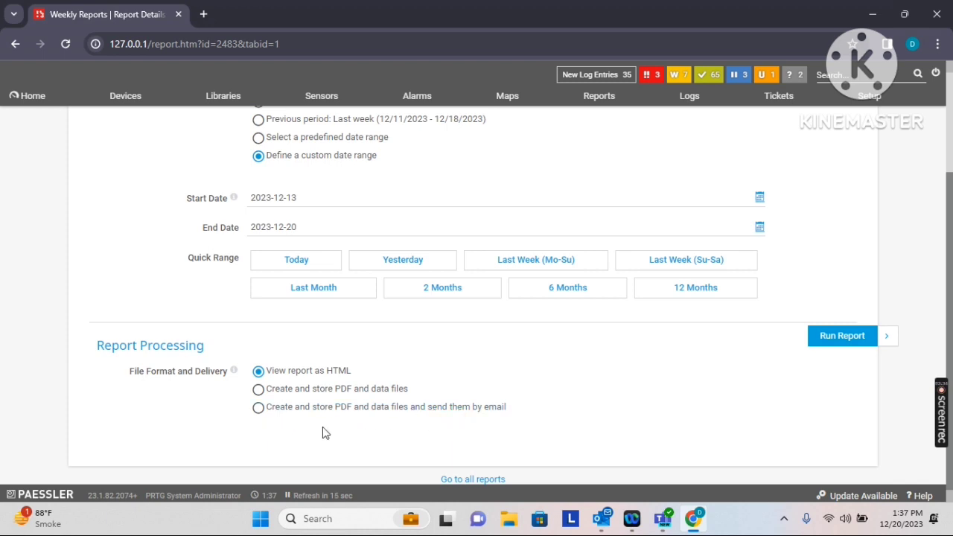
Choose 'Create and store PDF and data files and send them by email', uncompressed
{"action": "left_click", "coordinate": [260, 408]}
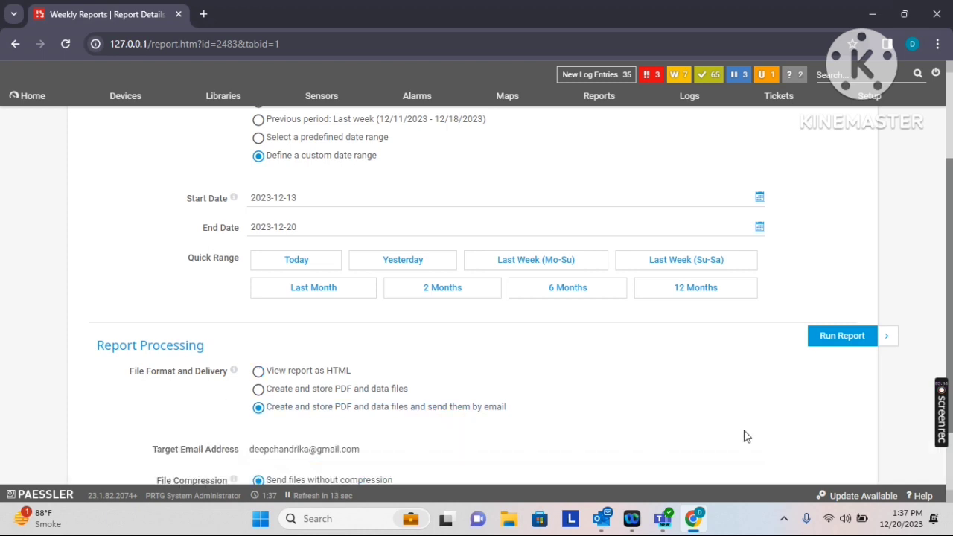
{"action": "scroll", "coordinate": [951, 314], "scroll_direction": "down", "scroll_amount": 1}
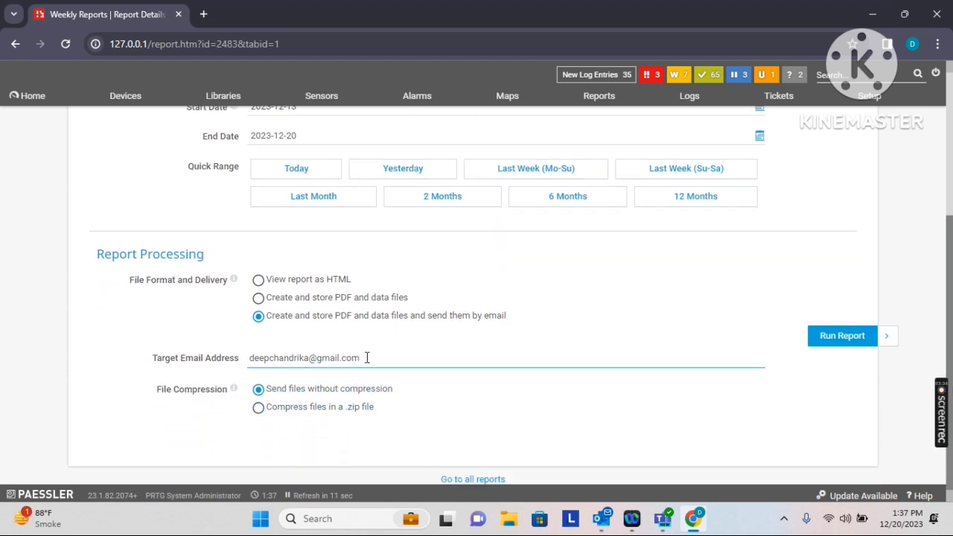
{"action": "left_click_drag", "start_coordinate": [364, 358], "coordinate": [243, 360]}
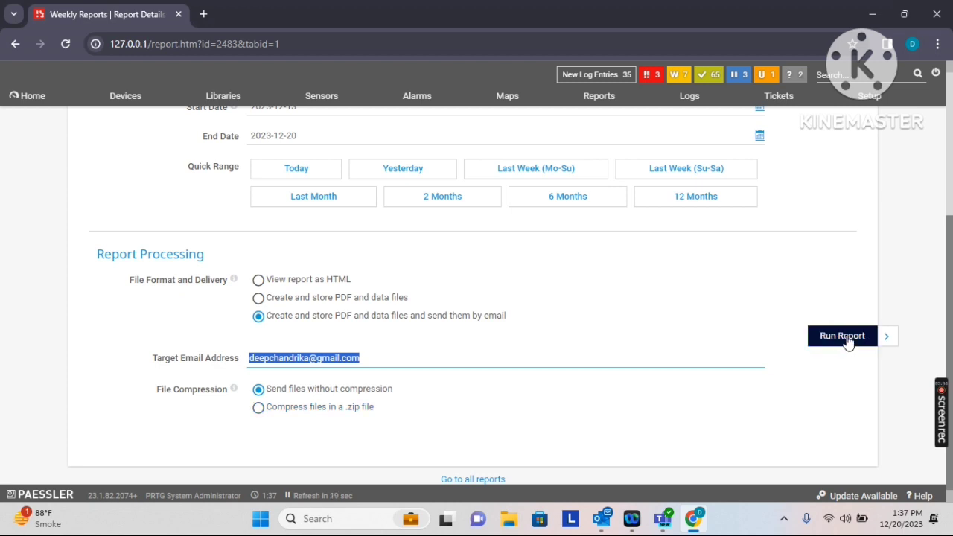
Run the Weekly Reports report as HTML and highlight its time span
{"action": "left_click", "coordinate": [263, 280]}
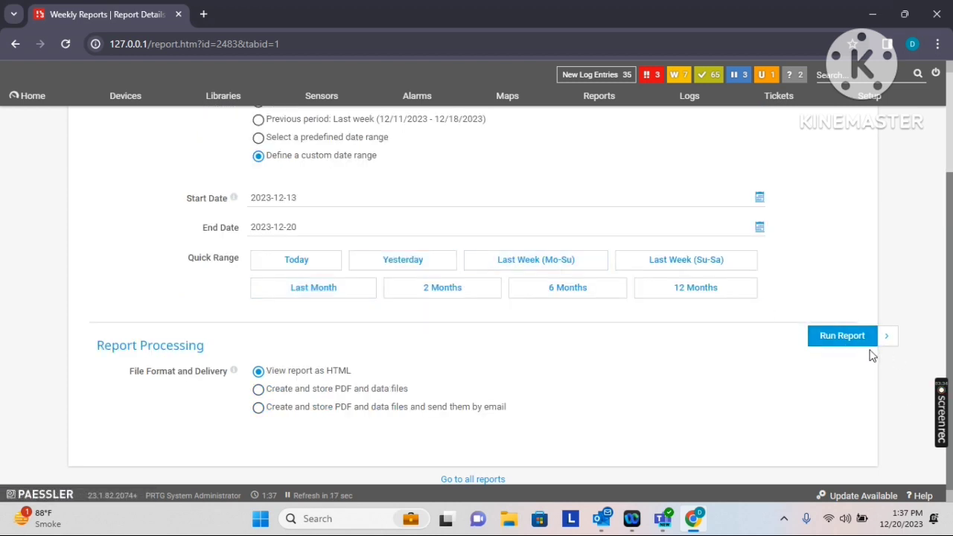
{"action": "left_click", "coordinate": [842, 336]}
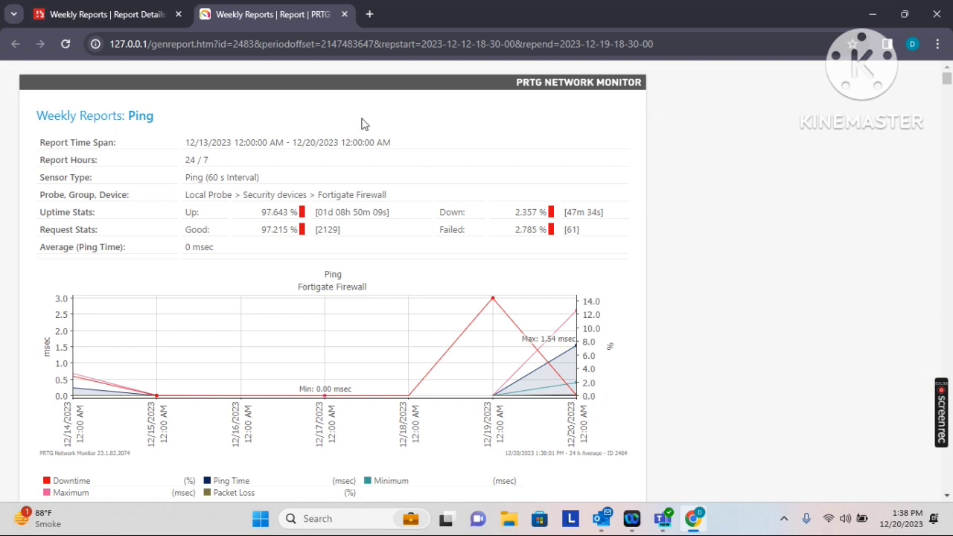
{"action": "left_click_drag", "start_coordinate": [396, 153], "coordinate": [177, 164]}
Review the Fortigate Firewall Ping (60 s Interval) report: 97.643% uptime, 2.357% down
{"action": "left_click_drag", "start_coordinate": [260, 179], "coordinate": [153, 174]}
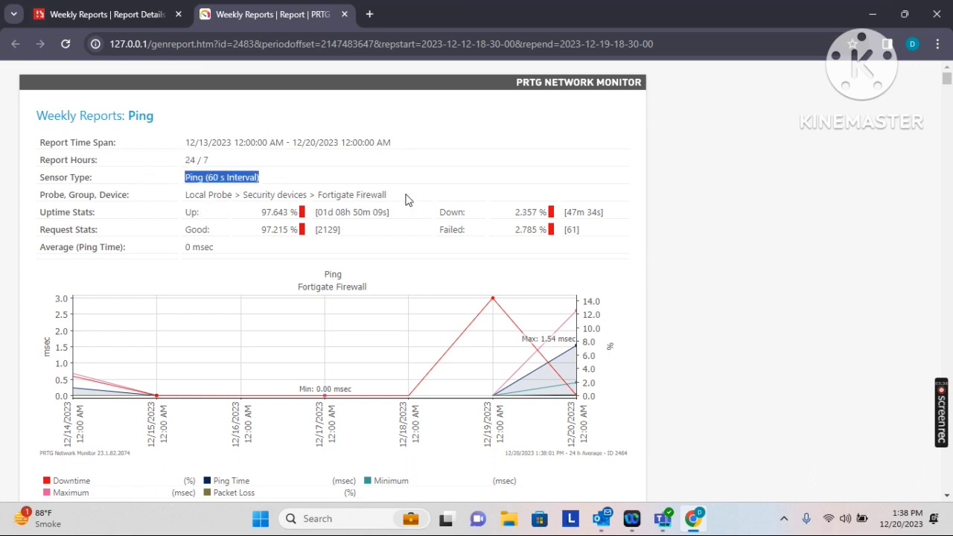
{"action": "left_click_drag", "start_coordinate": [408, 200], "coordinate": [181, 195]}
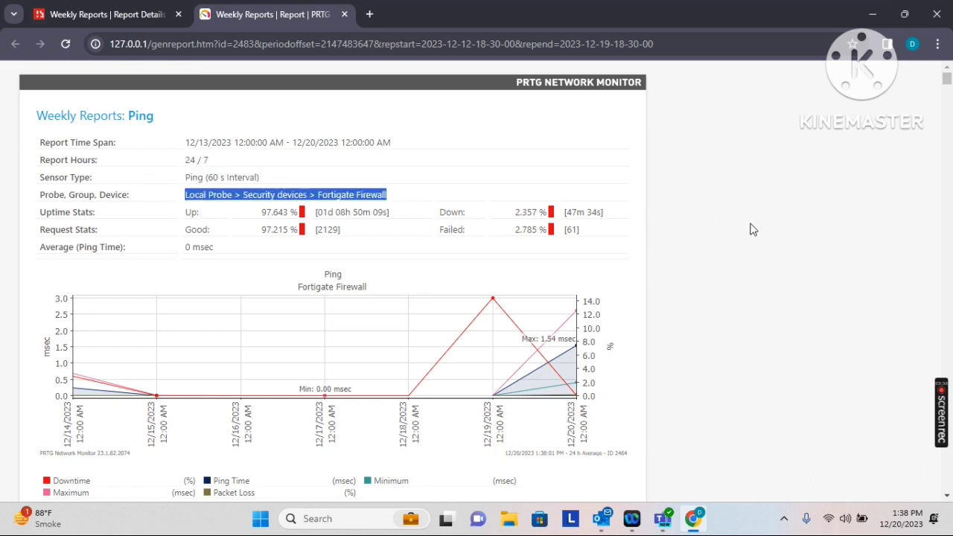
{"action": "left_click", "coordinate": [484, 190]}
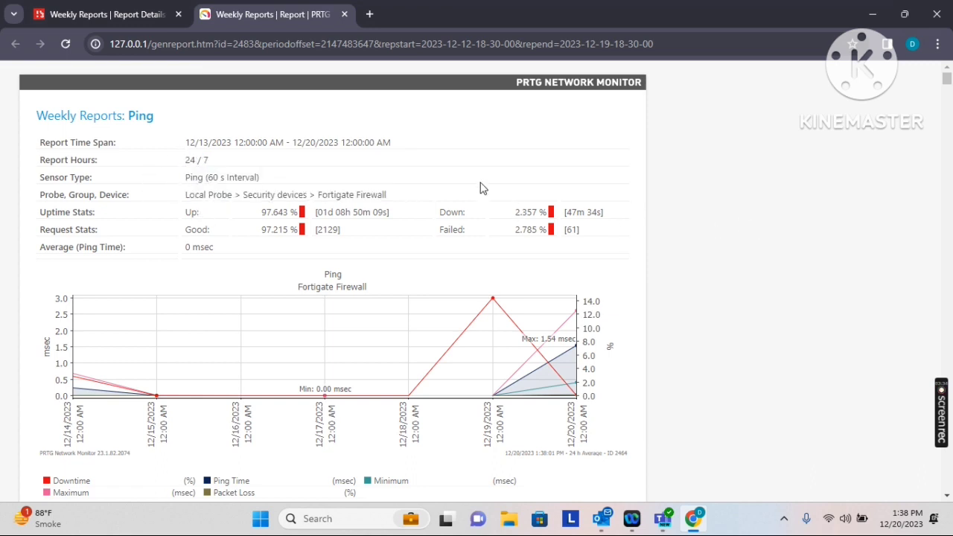
{"action": "left_click", "coordinate": [947, 498]}
{"action": "left_click", "coordinate": [946, 498]}
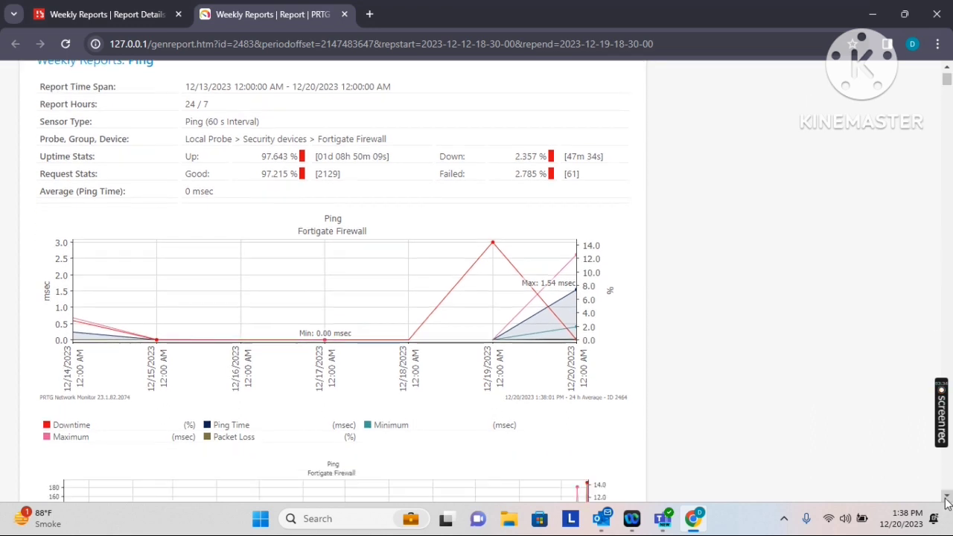
{"action": "left_click_drag", "start_coordinate": [947, 497], "coordinate": [947, 497]}
{"action": "left_click_drag", "start_coordinate": [946, 108], "coordinate": [944, 78]}
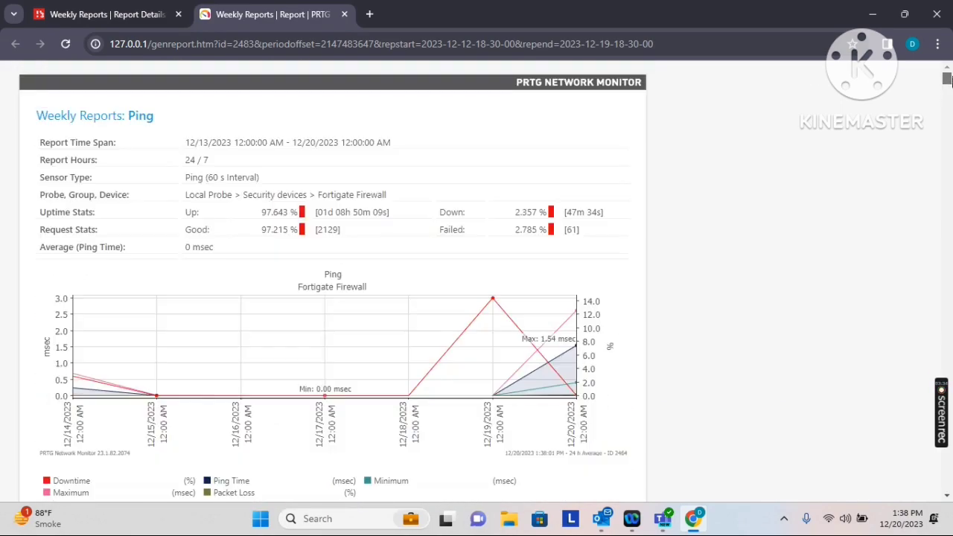
Return to the Reports list: Weekly Reports runs weekly, next on 12/25/2023 12:00:00 AM
{"action": "left_click", "coordinate": [96, 14]}
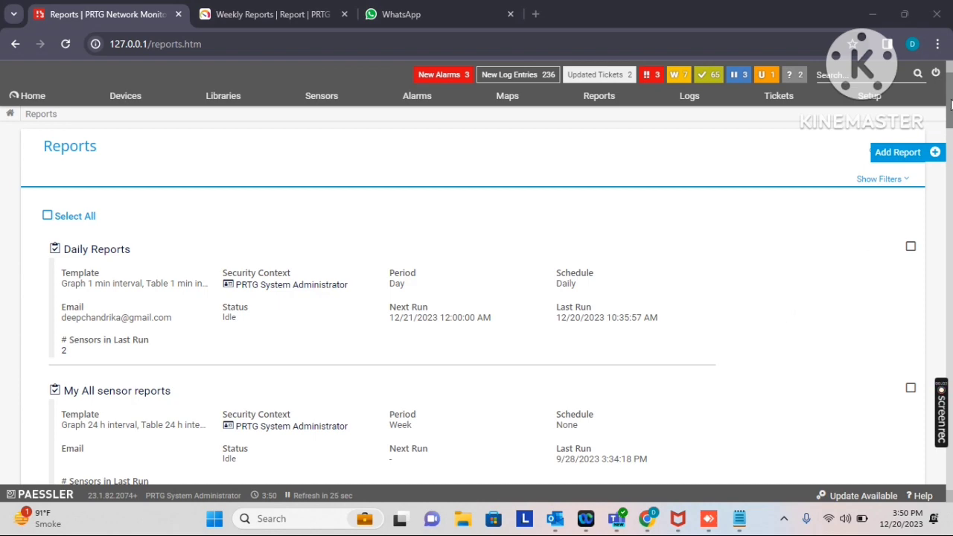
{"action": "left_click_drag", "start_coordinate": [947, 108], "coordinate": [950, 134]}
{"action": "left_click_drag", "start_coordinate": [950, 172], "coordinate": [950, 467]}
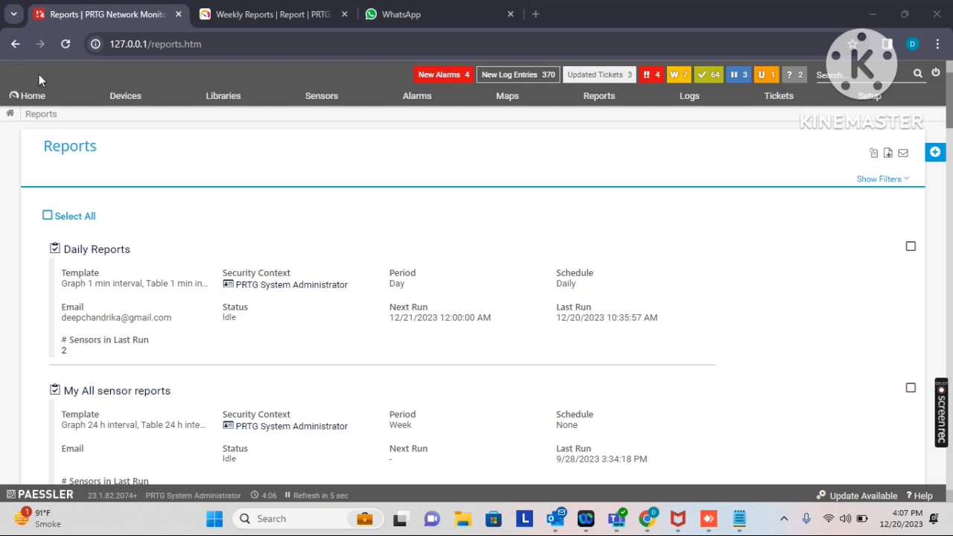
{"action": "mouse_move", "coordinate": [39, 96]}
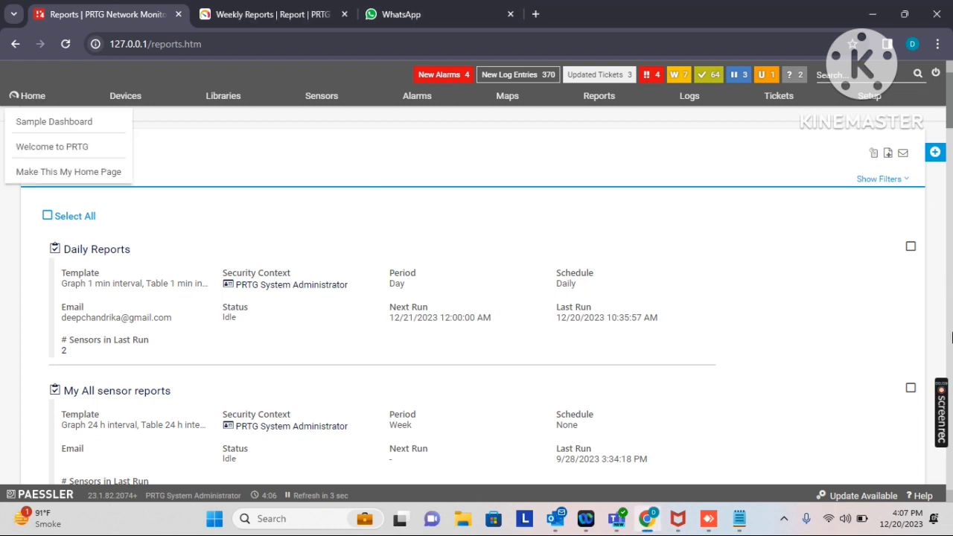